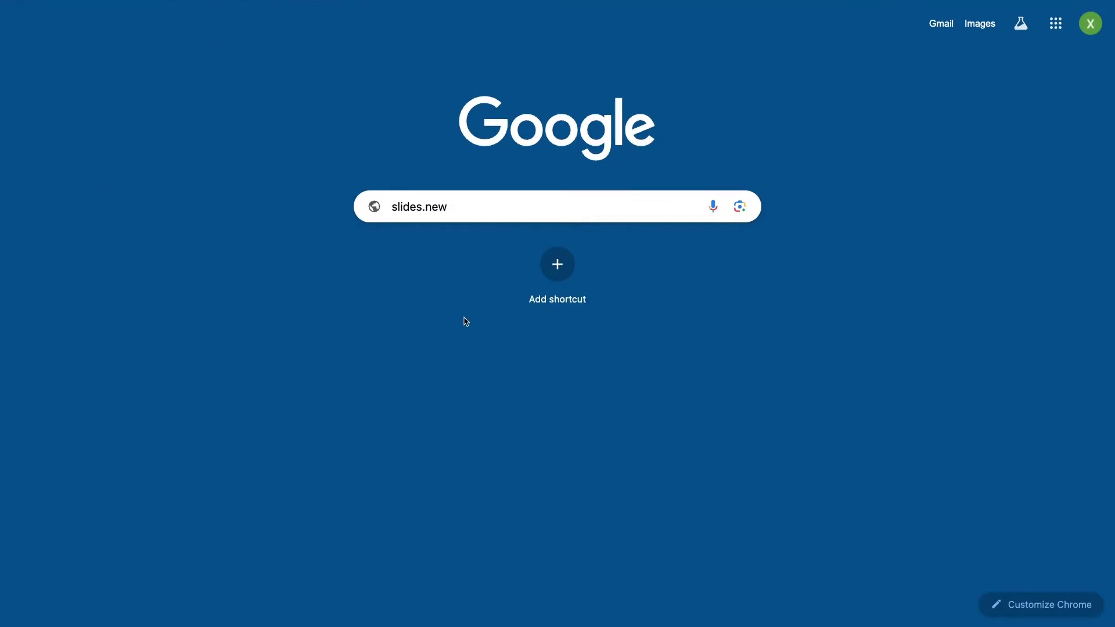
# Step: Load slides.new and scroll the Template gallery down to the City Presentation Template deck
pyautogui.press('Return')
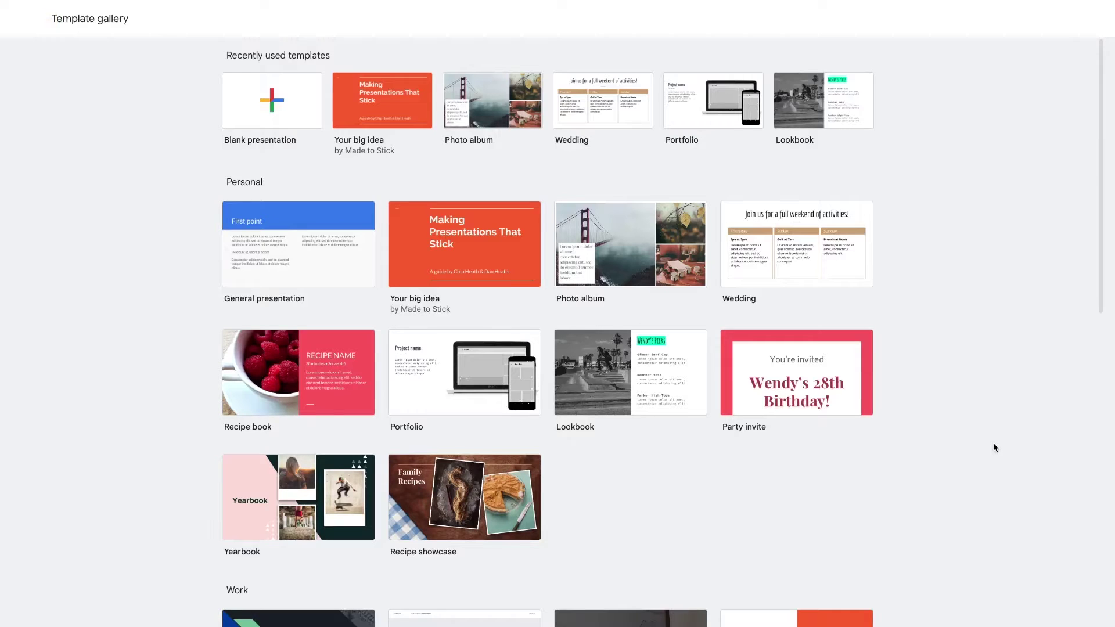
pyautogui.scroll(-3, 994, 447)
pyautogui.scroll(-2, 993, 443)
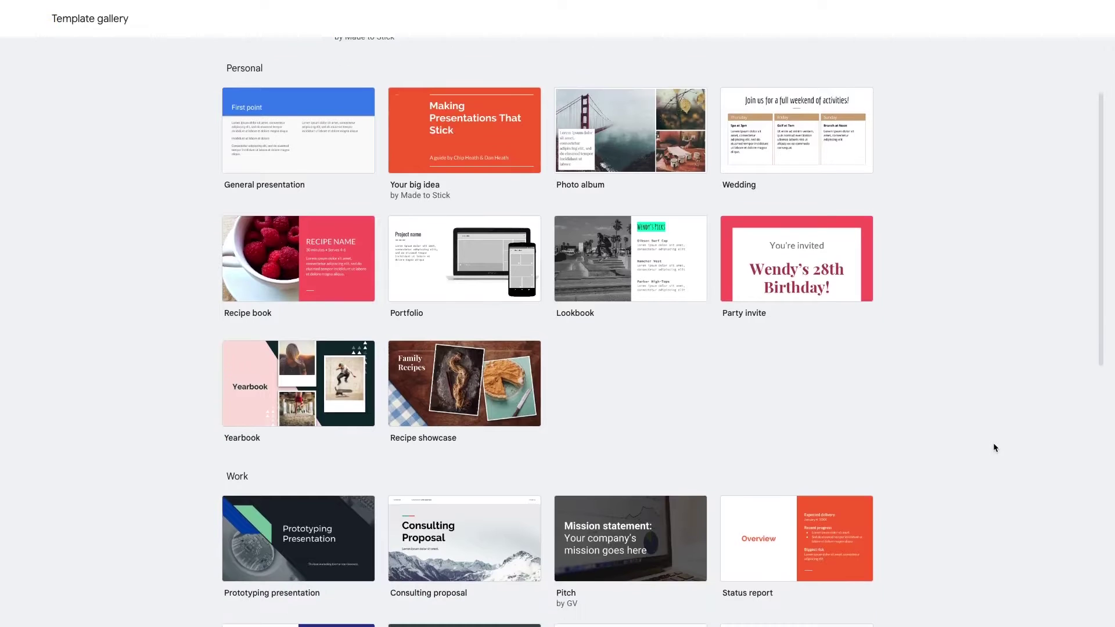
pyautogui.scroll(-2, 993, 447)
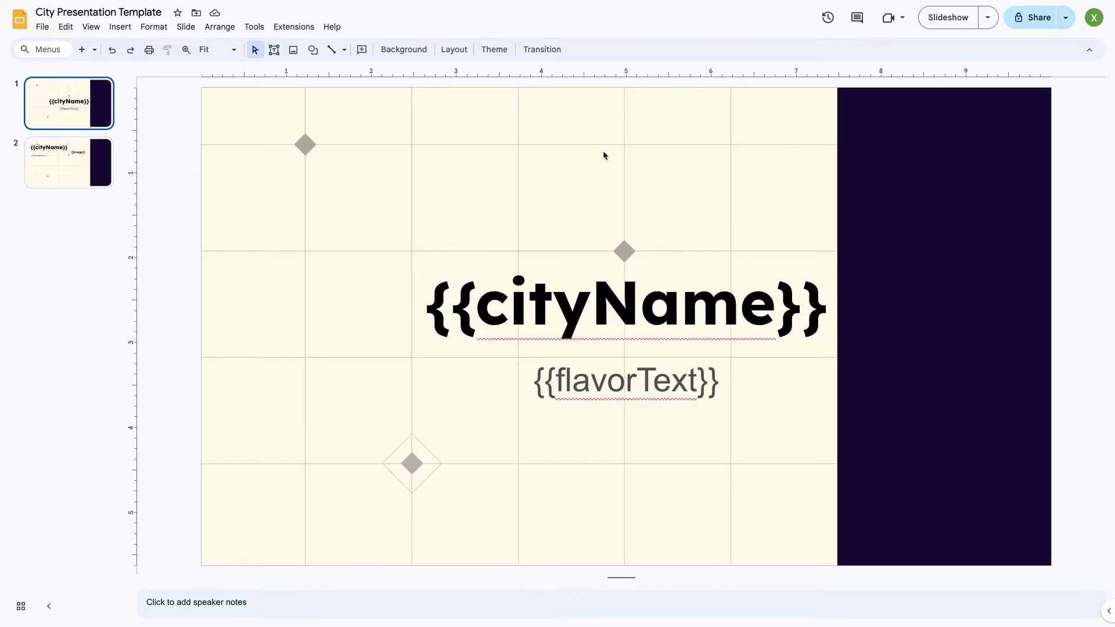
# Step: Inspect the {{cityName}} and {{flavorText}} boxes on slide 1, then move to slide 2
pyautogui.click(575, 308)
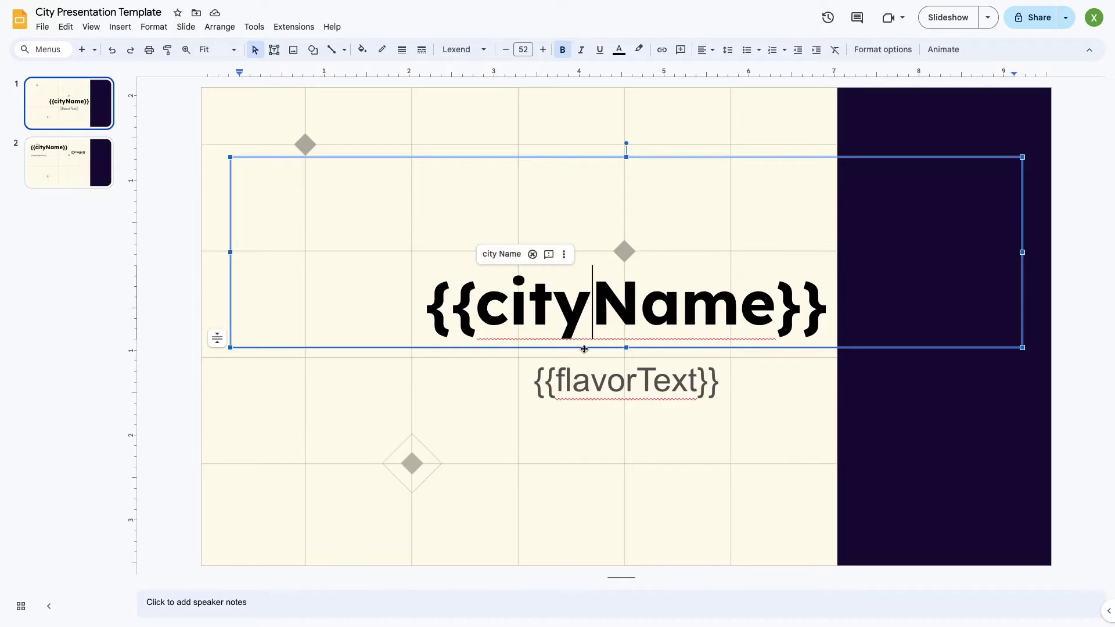
pyautogui.click(589, 374)
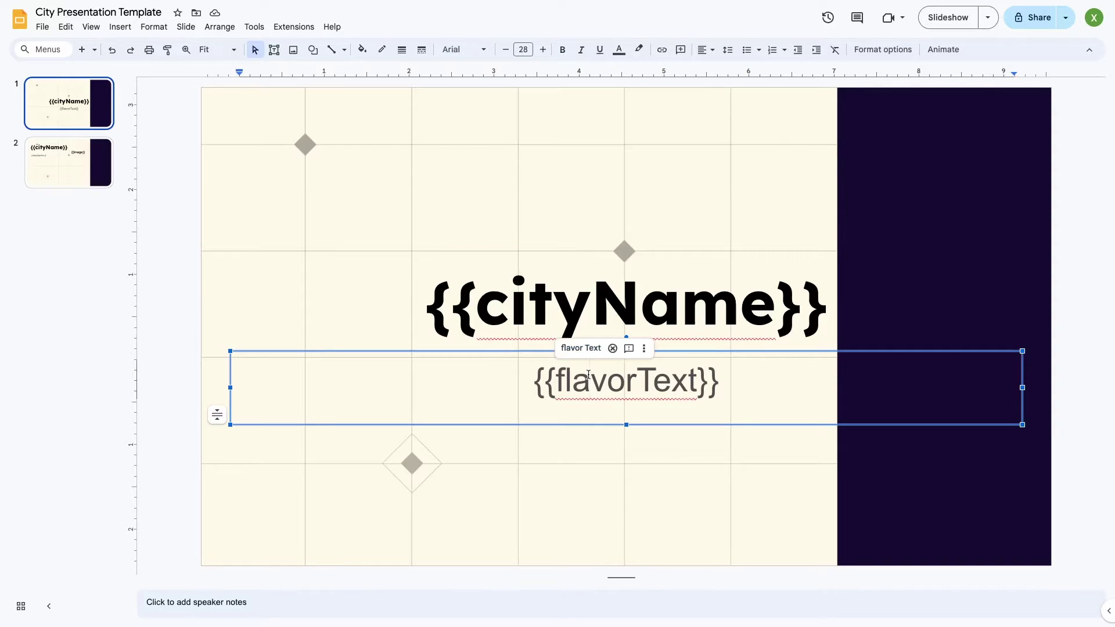
pyautogui.click(82, 152)
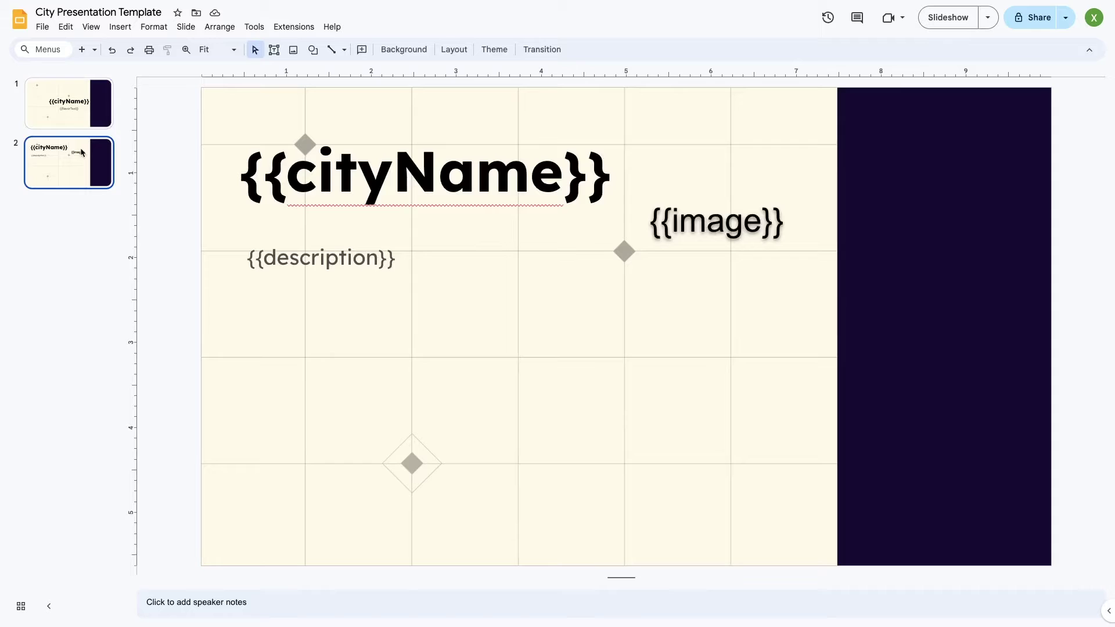
# Step: Select slide 2's {{cityName}}, {{description}} and {{image}} placeholders, then the word 'image' inside {{image}}
pyautogui.click(358, 197)
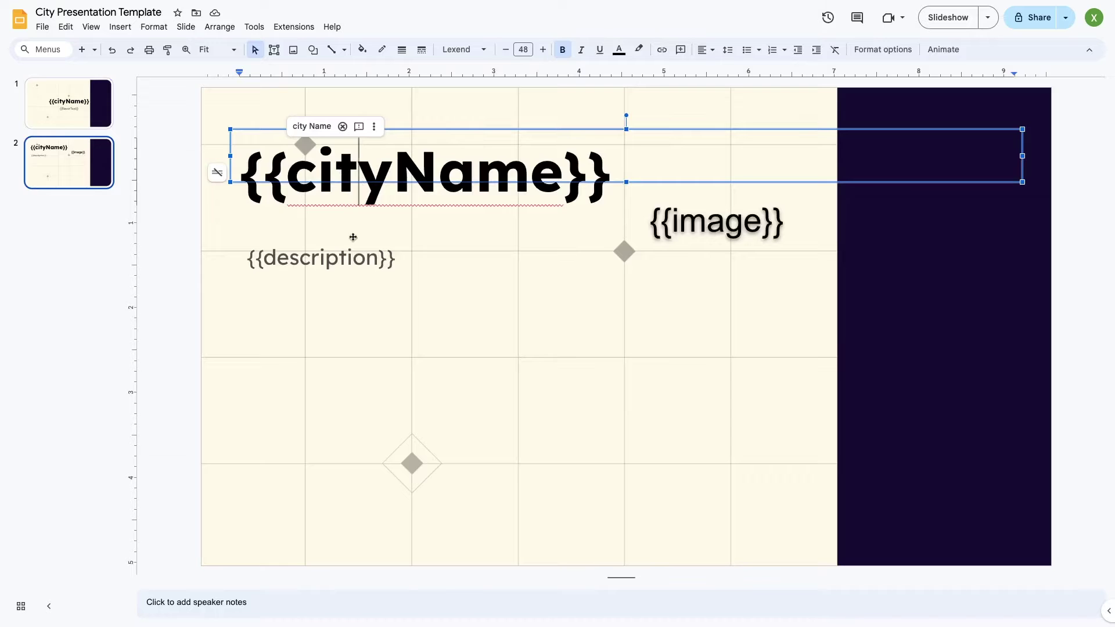
pyautogui.click(352, 259)
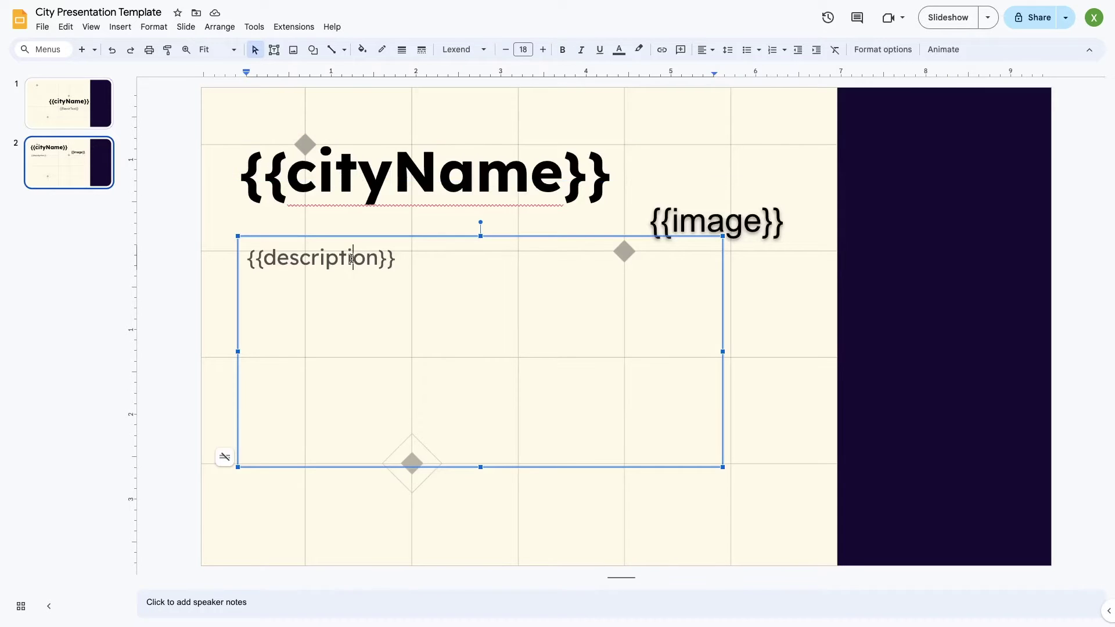
pyautogui.click(750, 232)
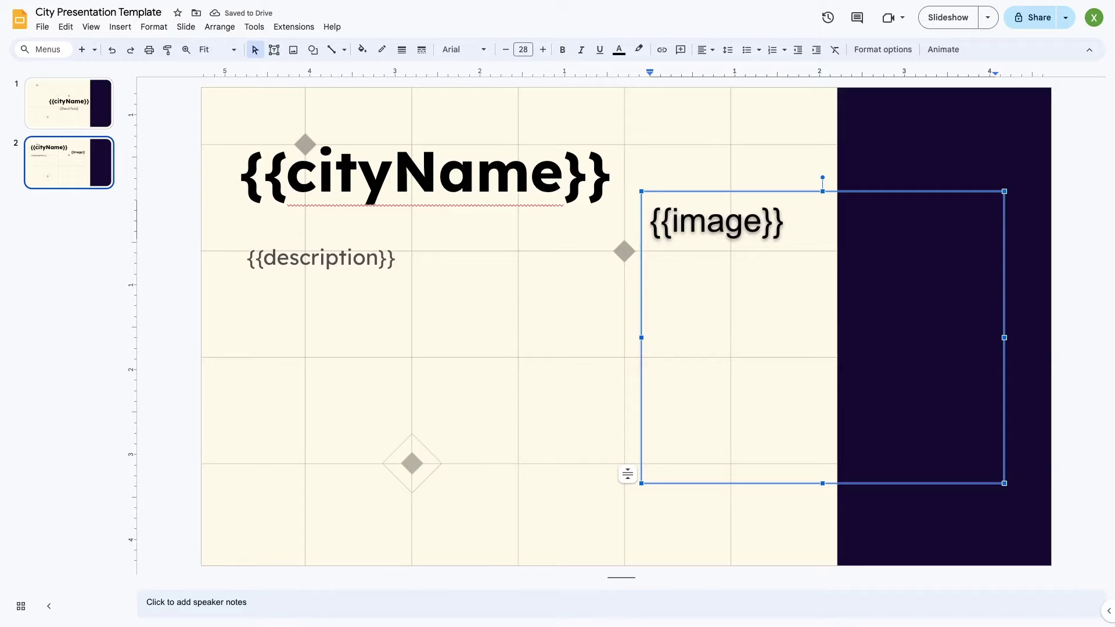
pyautogui.doubleClick(718, 222)
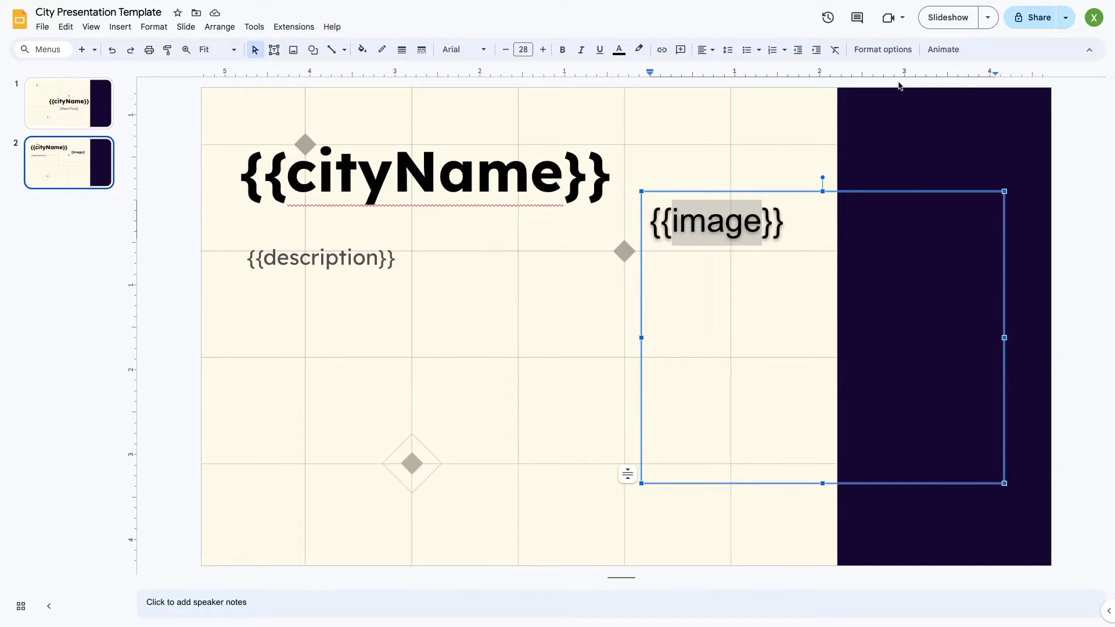
# Step: Open the Format options panel for the {{image}} box, then close it
pyautogui.click(883, 50)
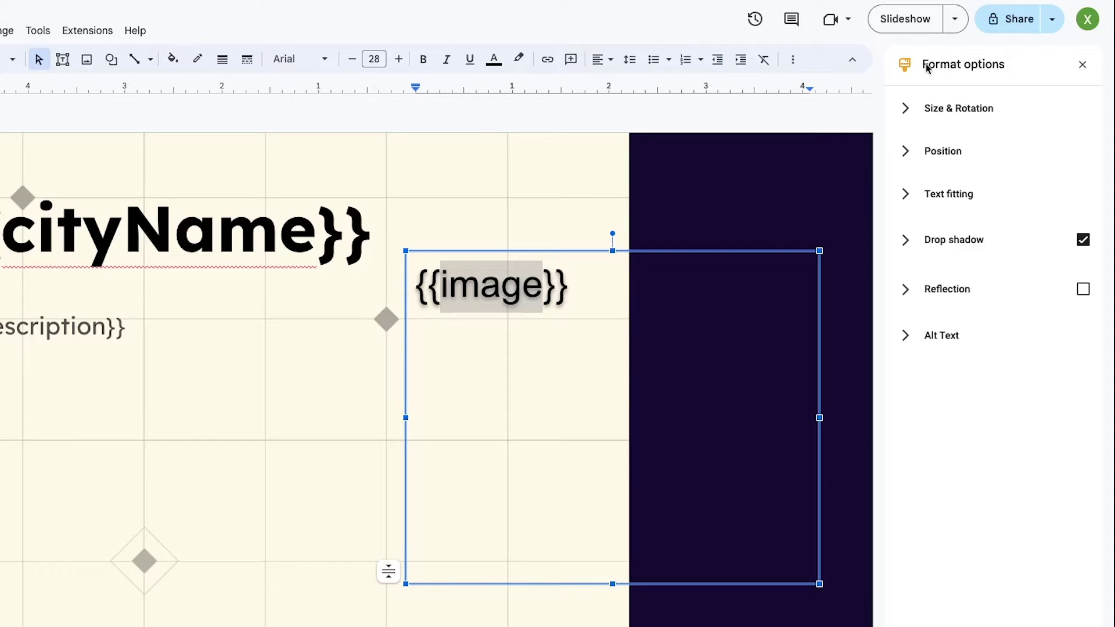
pyautogui.click(1082, 65)
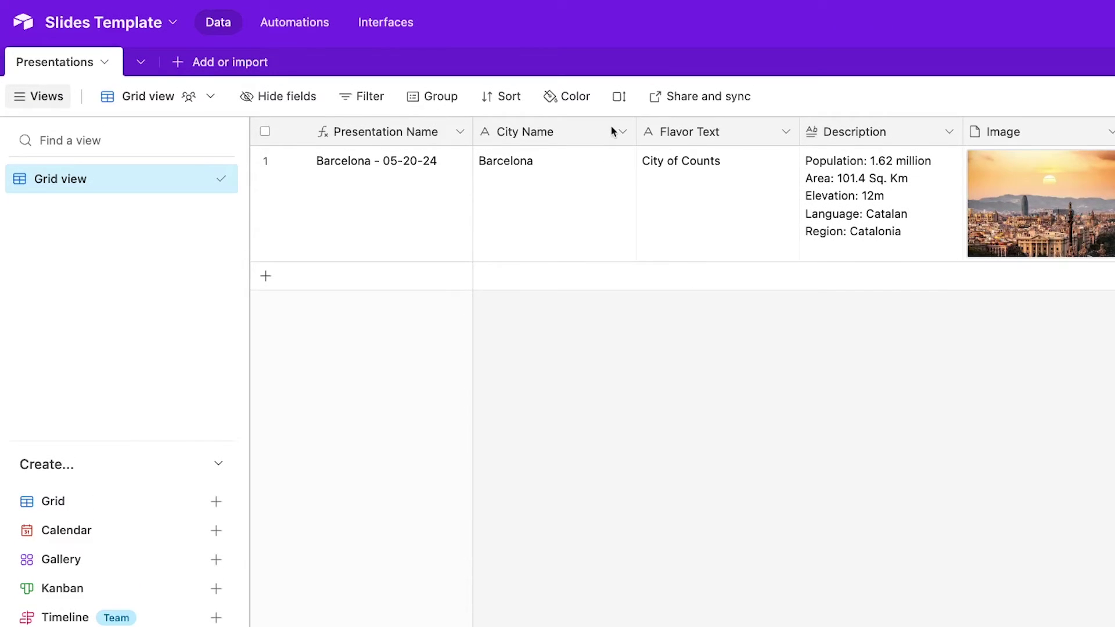
# Step: Check the City Name and Image field settings in the Presentations table, leaving them unchanged
pyautogui.click(620, 134)
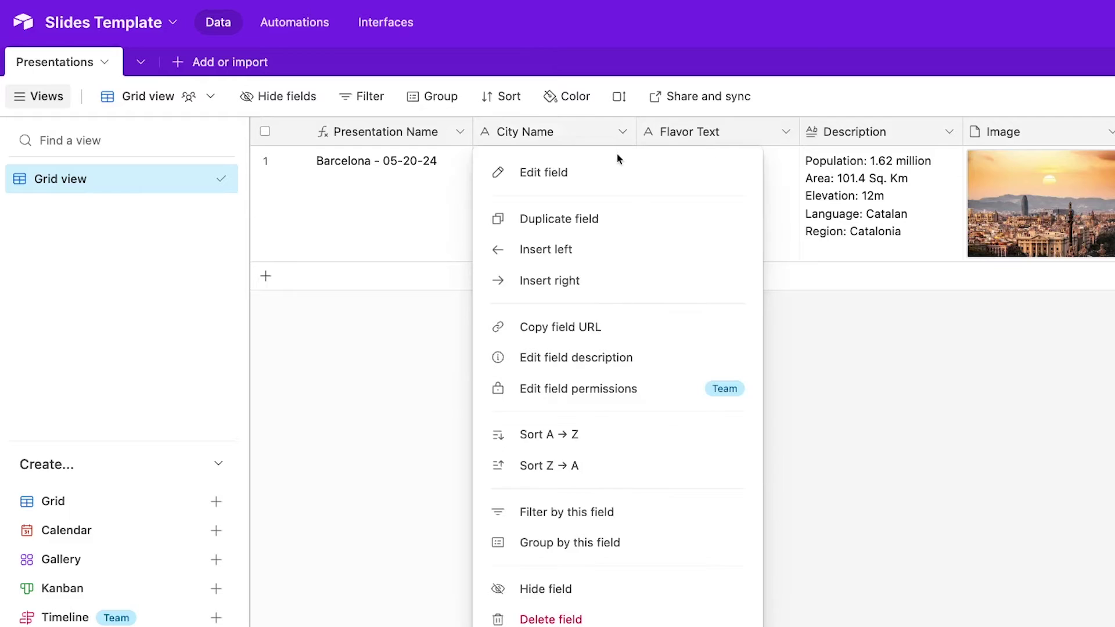
pyautogui.click(845, 133)
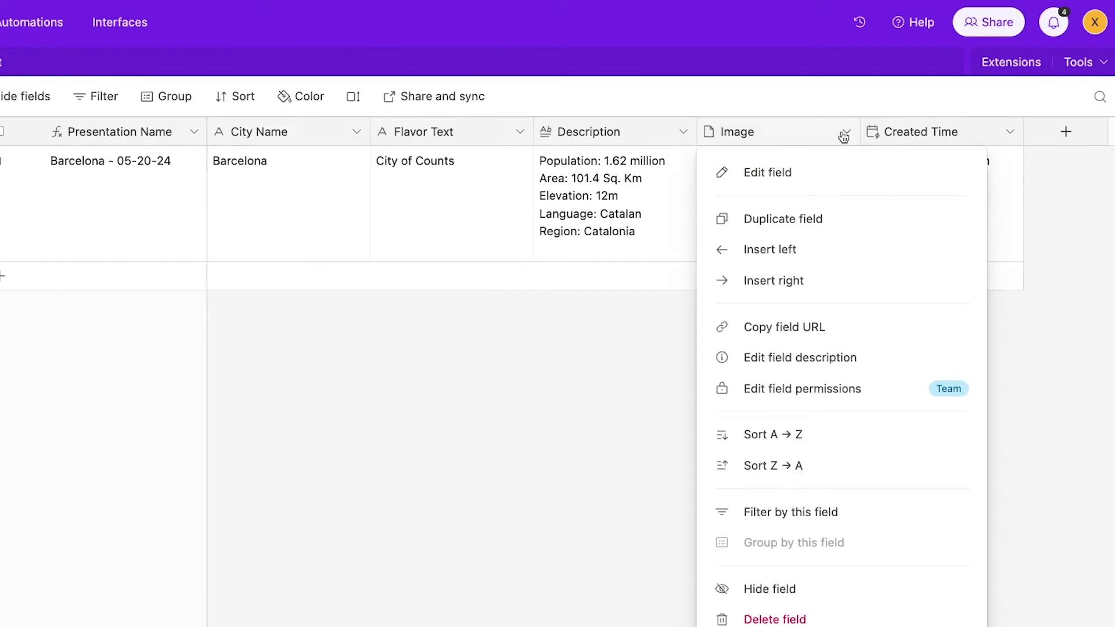
pyautogui.click(839, 164)
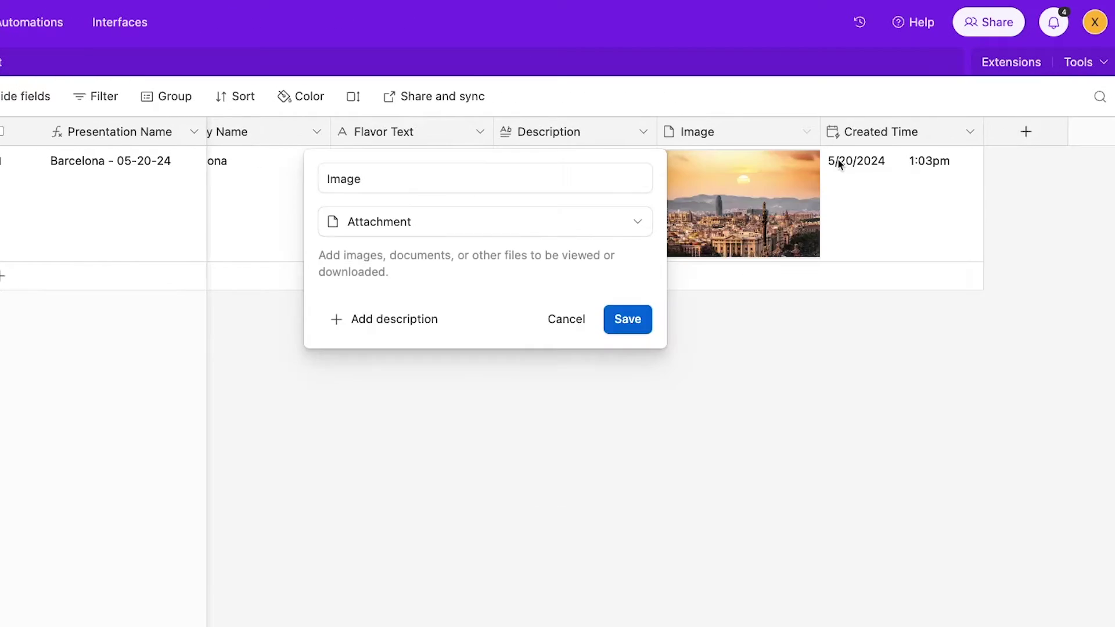
pyautogui.click(619, 319)
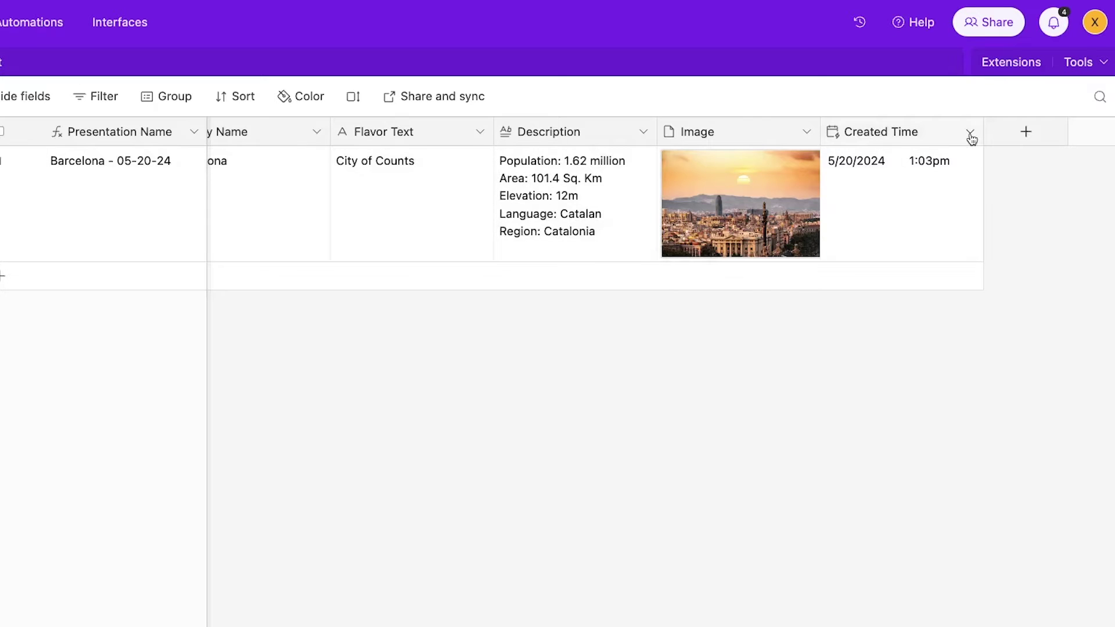
# Step: Inspect the Created Time field settings and close them without changes
pyautogui.click(952, 134)
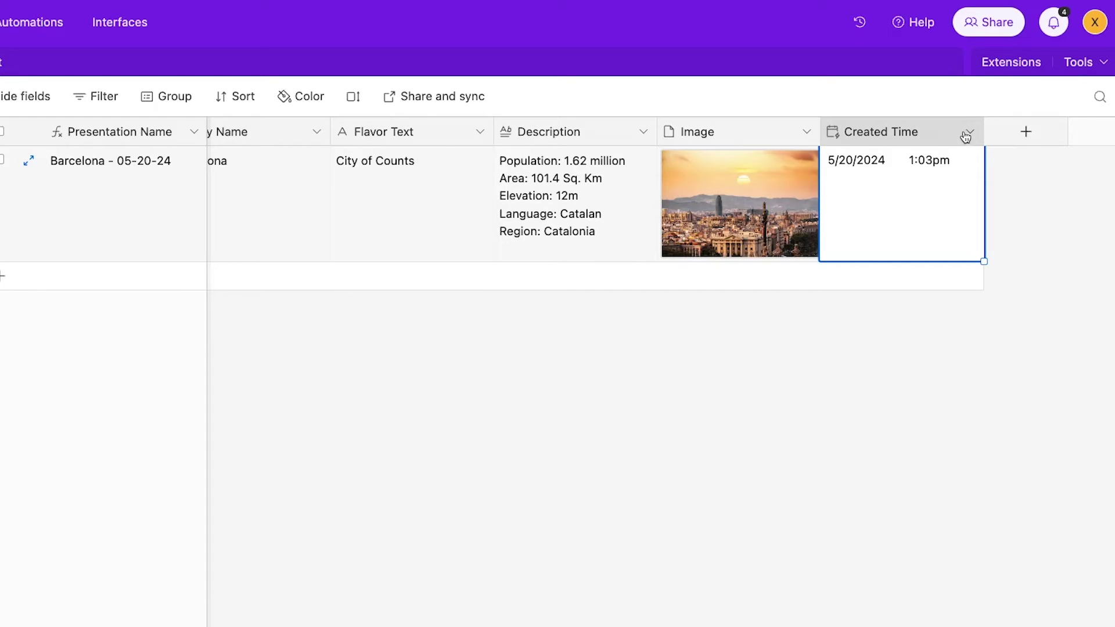
pyautogui.click(968, 133)
pyautogui.click(955, 171)
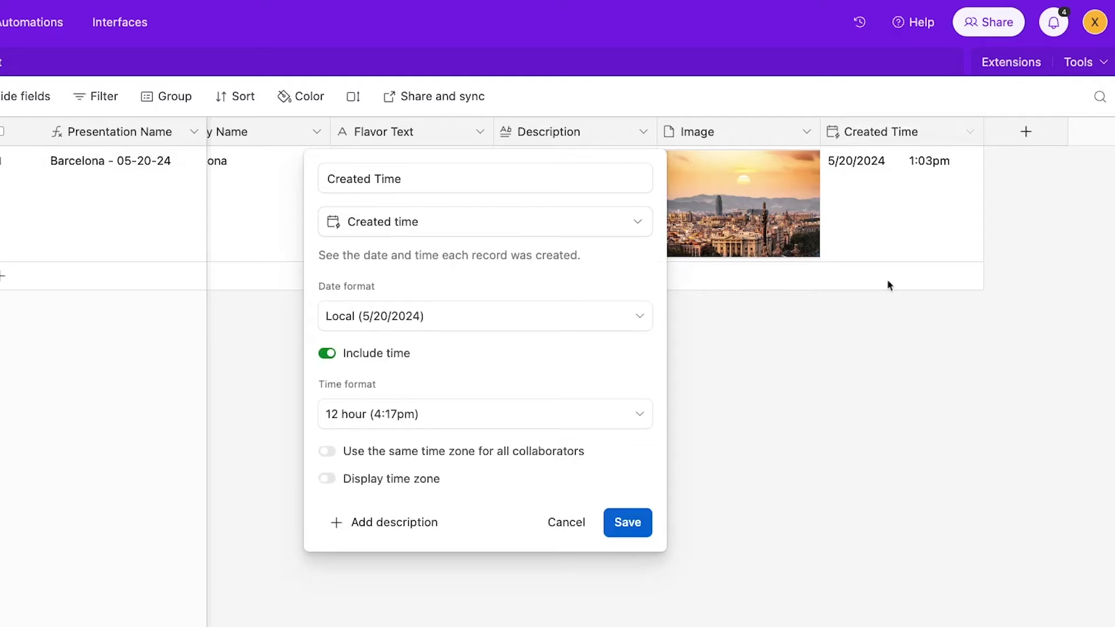
pyautogui.click(777, 401)
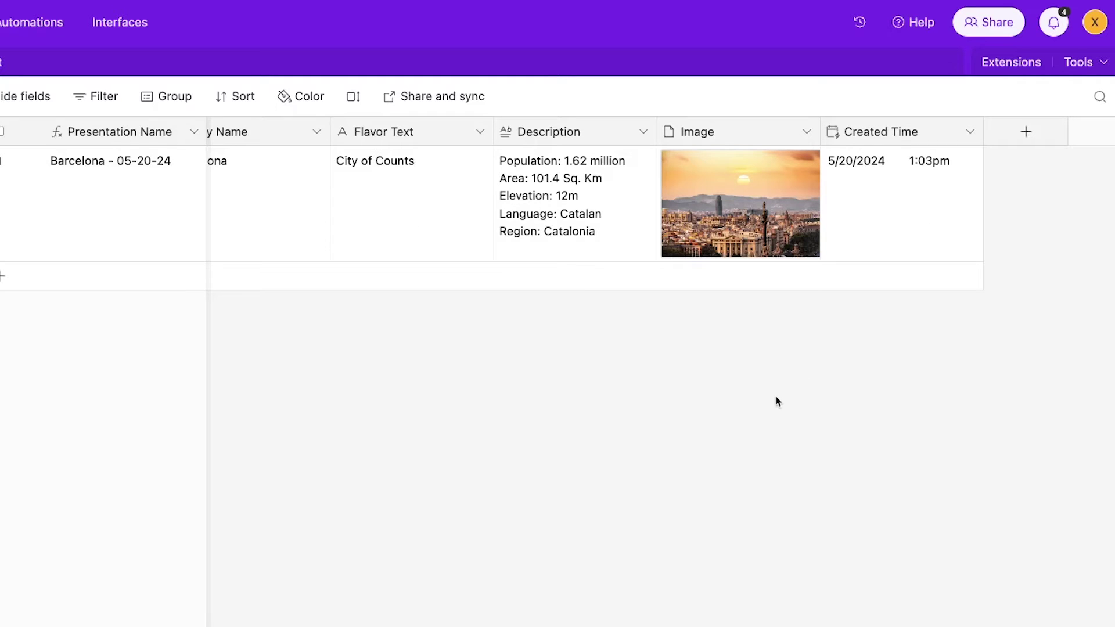
pyautogui.hscroll(-2, 778, 401)
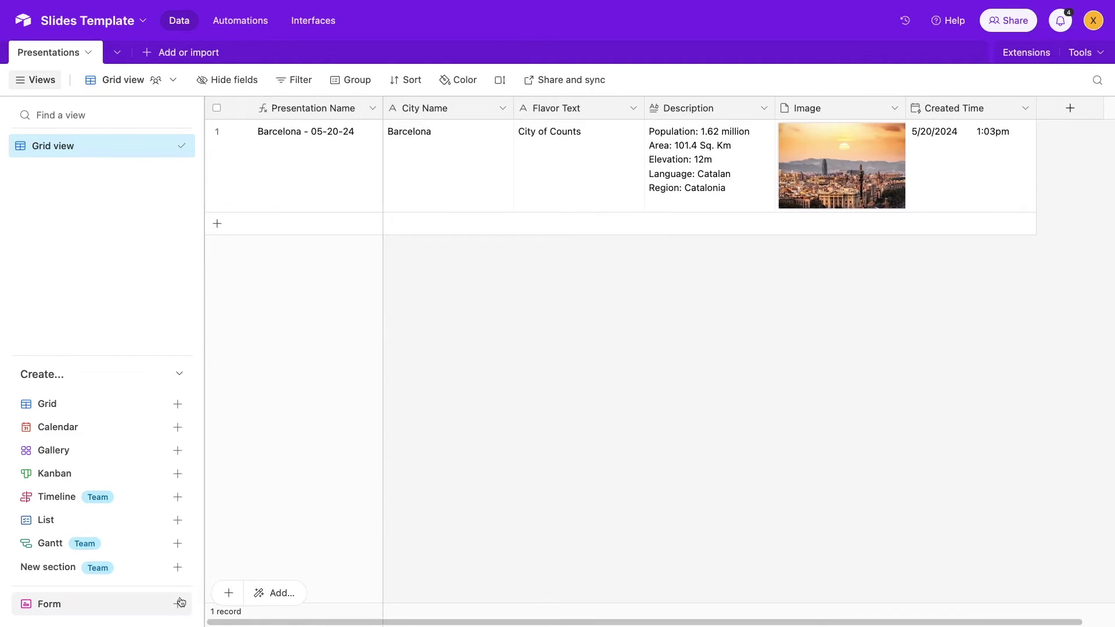
# Step: Create a form view named 'Cities Form' with the description 'Add a new City here'
pyautogui.click(179, 603)
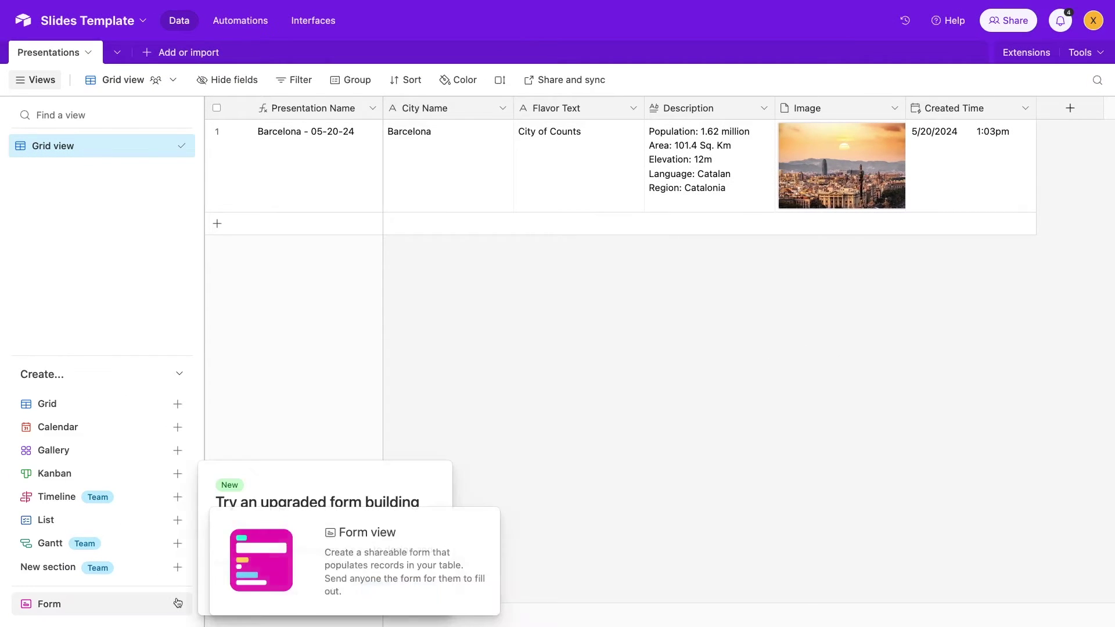
pyautogui.click(178, 603)
pyautogui.write('Cities For')
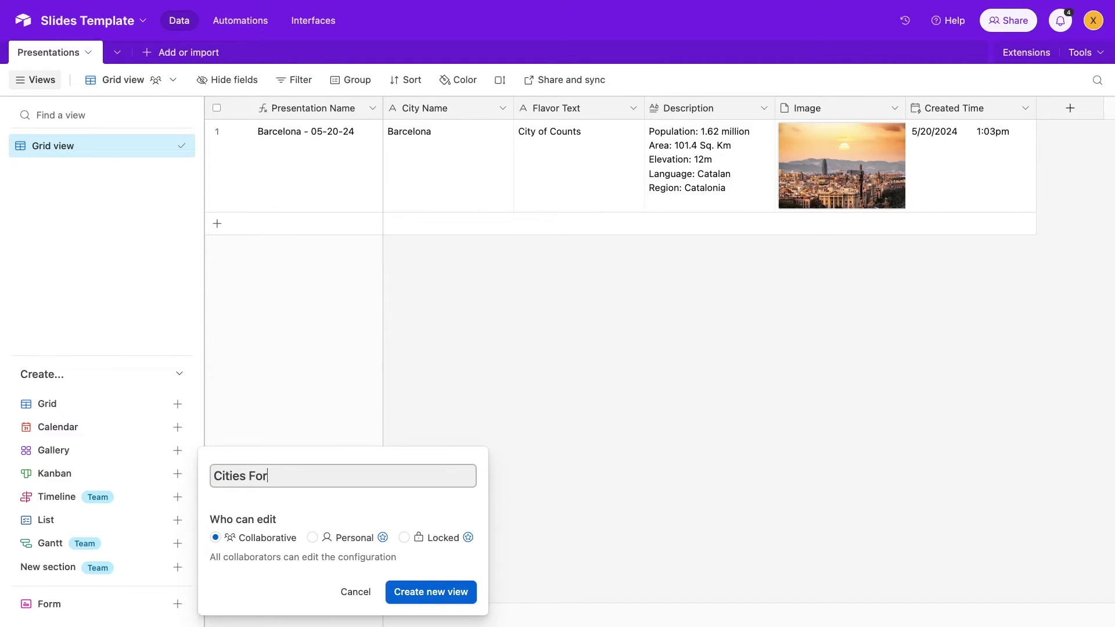
pyautogui.write('m')
pyautogui.press('Return')
pyautogui.click(668, 326)
pyautogui.write('Add a new City here')
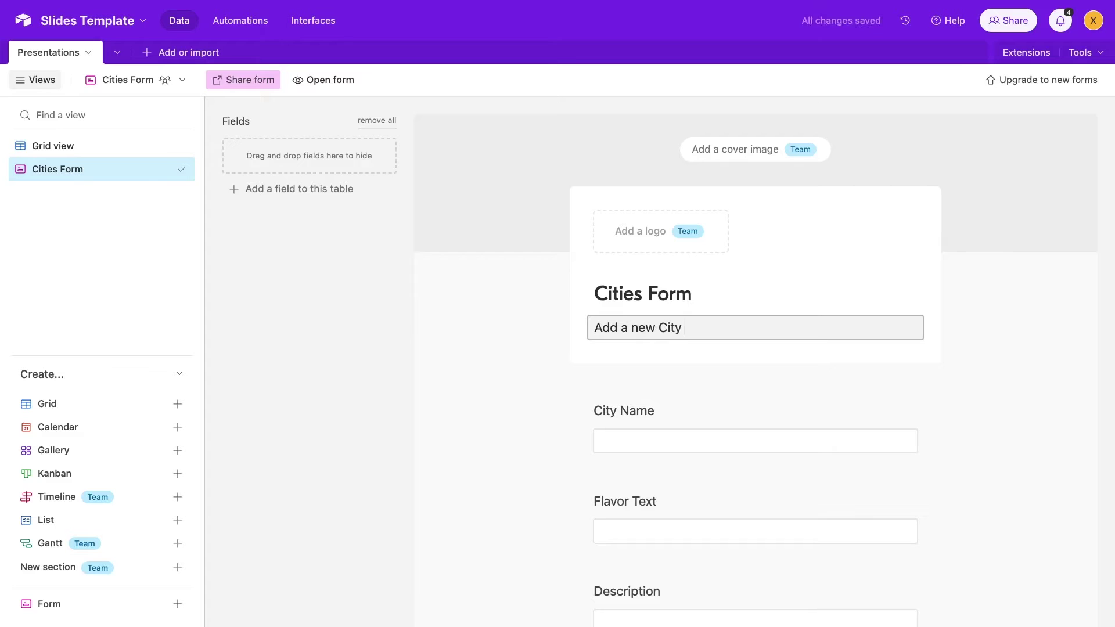
pyautogui.click(1037, 424)
# Step: Review the form builder and open the Cities Form as a live form
pyautogui.scroll(-5, 1038, 425)
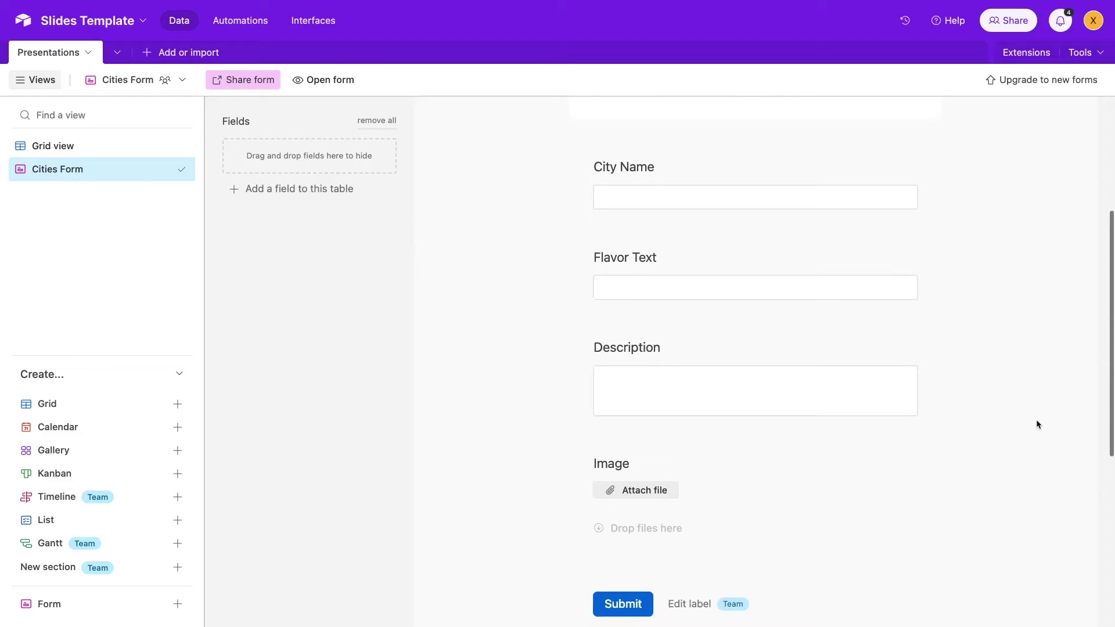
pyautogui.scroll(-5, 1037, 422)
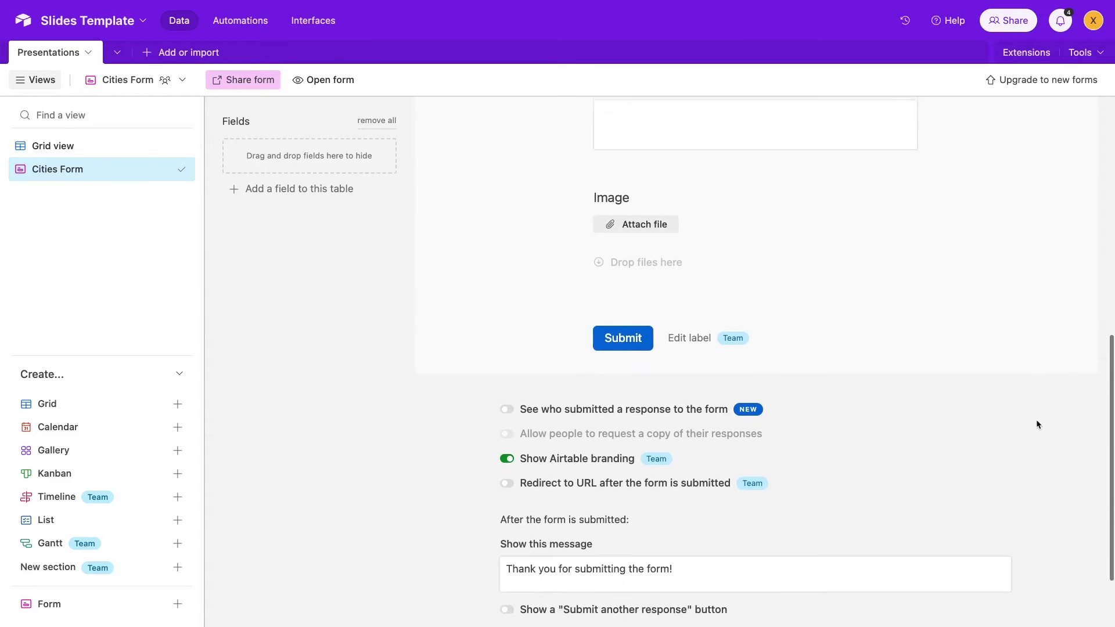
pyautogui.scroll(1, 1036, 424)
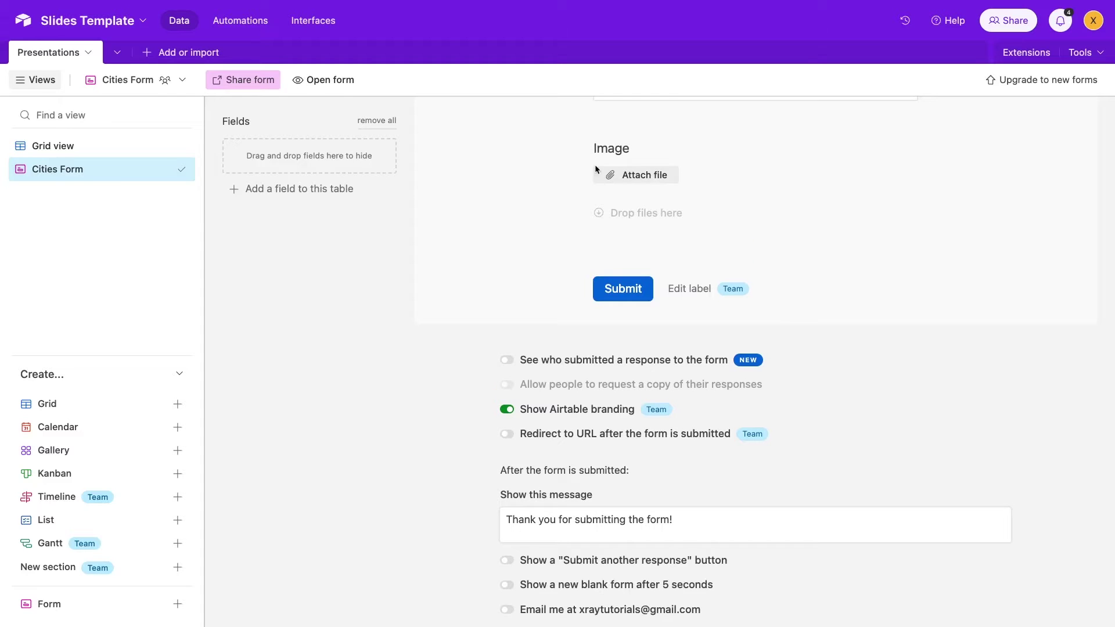
pyautogui.click(329, 80)
# Step: Enter City Name 'Paris', Flavor Text 'Capital of France' and the pasted Paris facts as Description
pyautogui.click(529, 177)
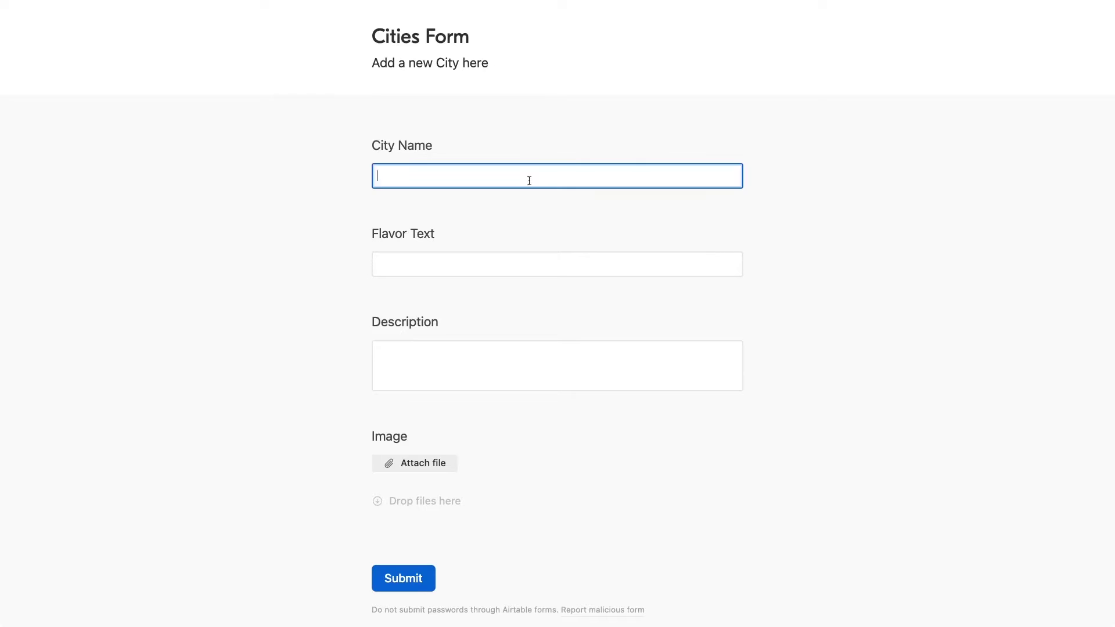
pyautogui.write('Paris')
pyautogui.click(525, 259)
pyautogui.write('Capital of France')
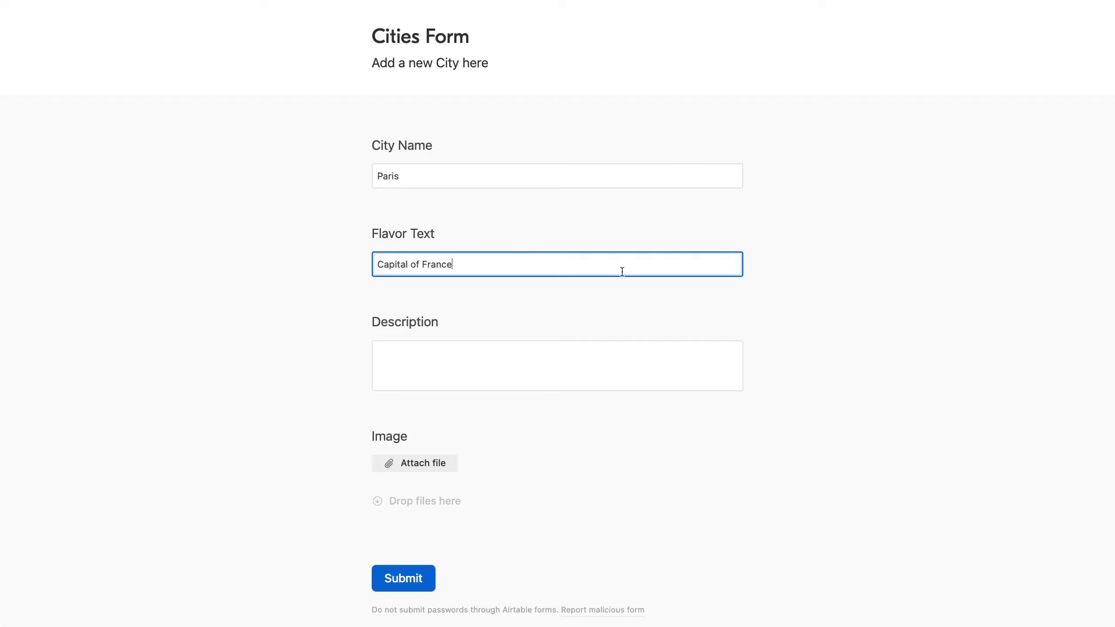
pyautogui.click(442, 365)
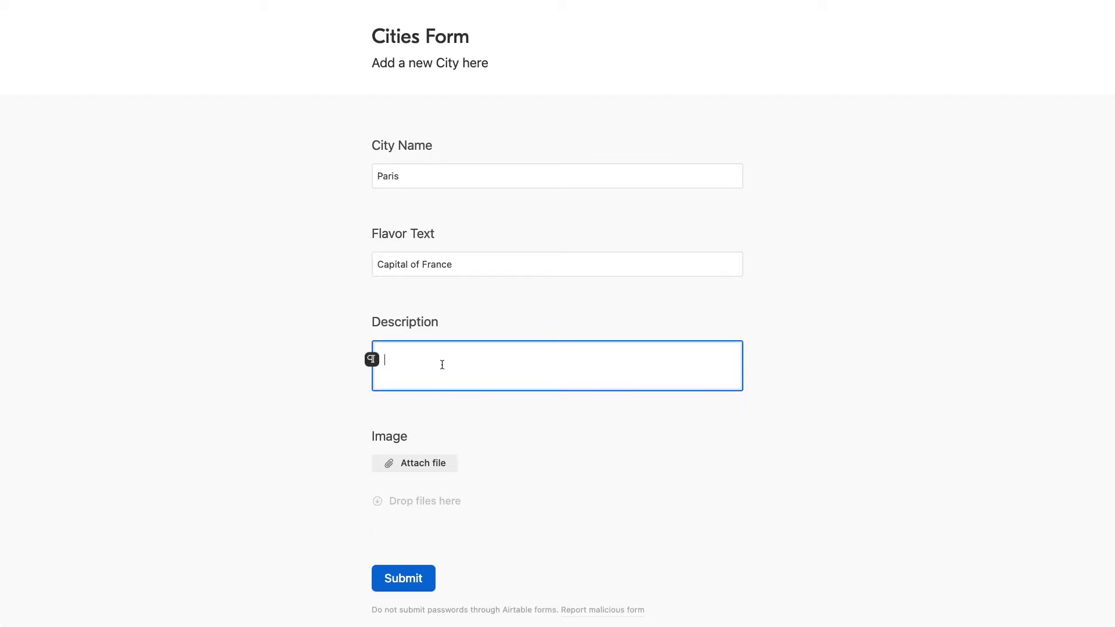
pyautogui.write('Population: 2.161 million Area: 105.4 Sq. Km Elevation: 28–131 m Language: French Region: Île-de-France')
# Step: Attach the jpeg cathedral photo from local files and submit the Paris entry
pyautogui.click(430, 531)
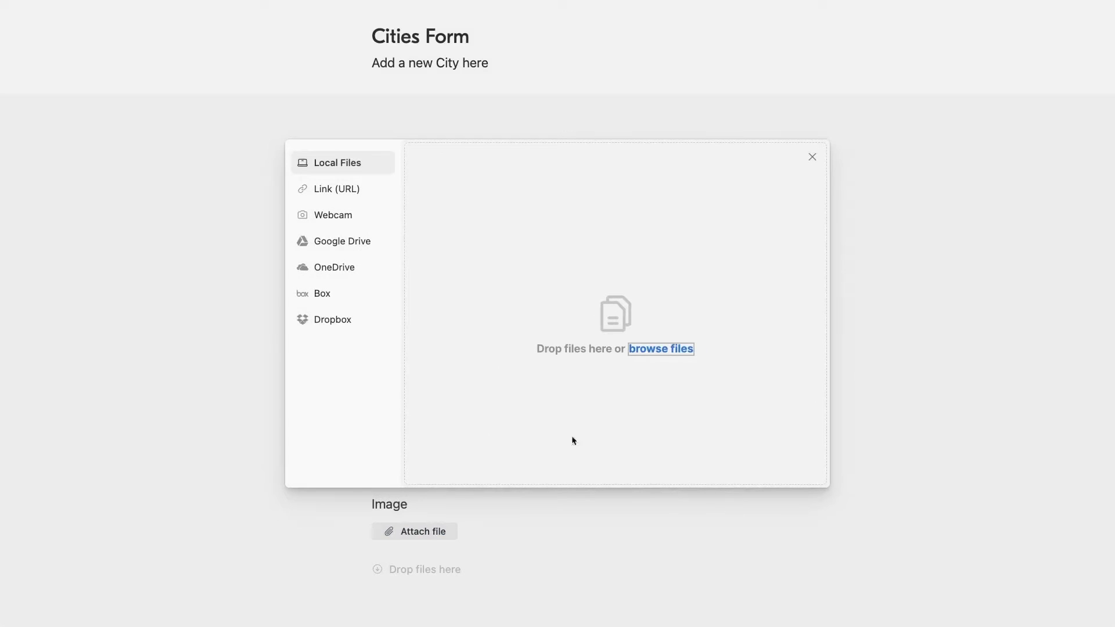
pyautogui.click(660, 349)
pyautogui.doubleClick(753, 208)
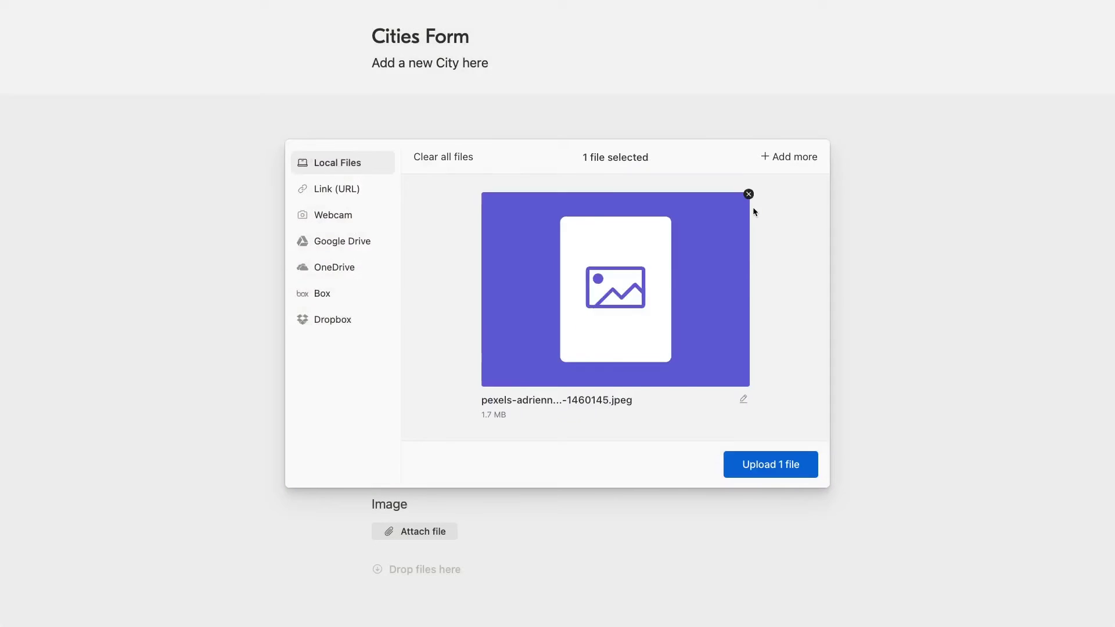
pyautogui.click(738, 469)
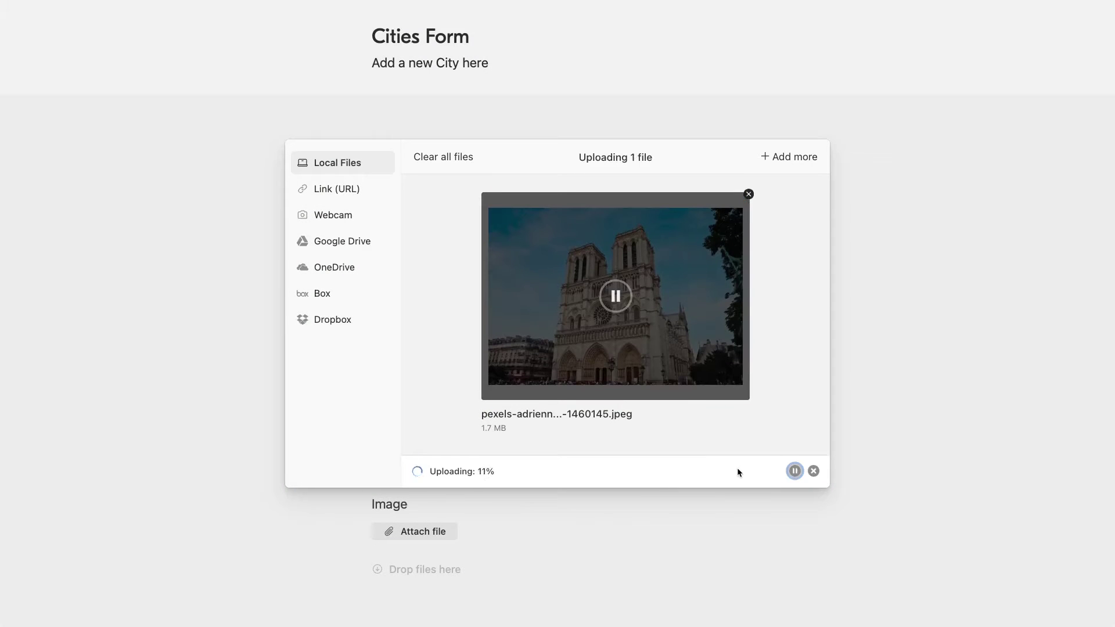
pyautogui.scroll(-5, 737, 468)
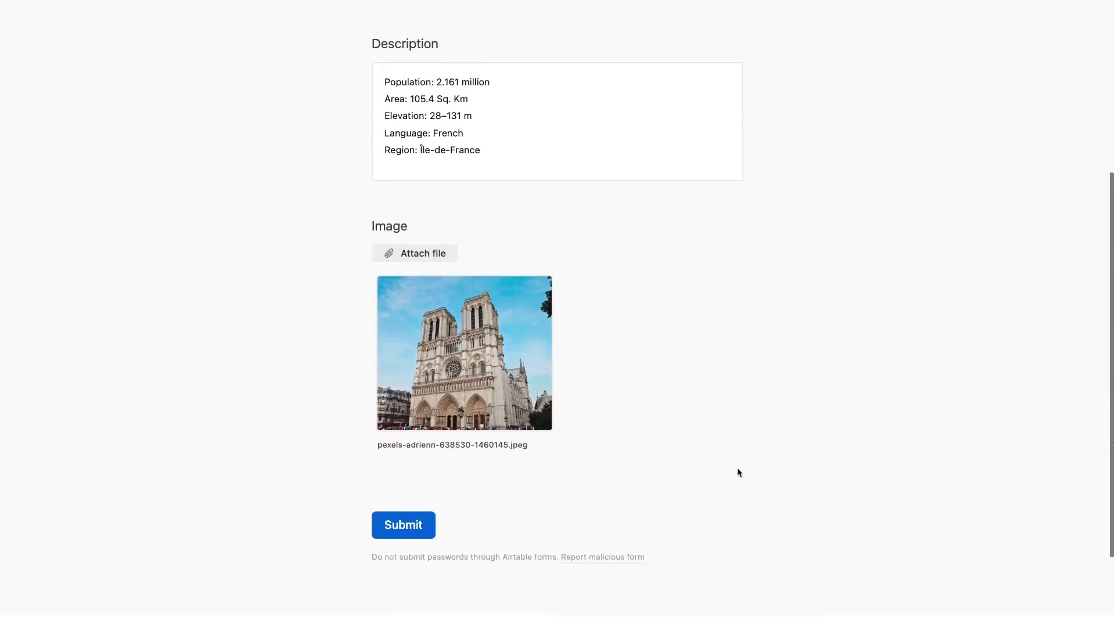
pyautogui.click(427, 518)
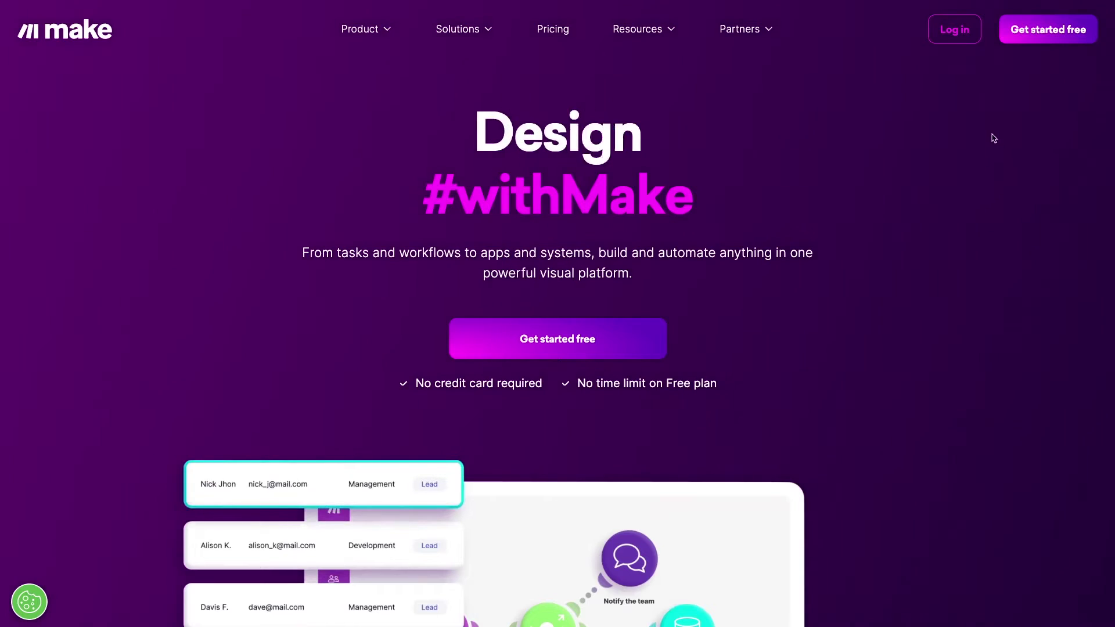
# Step: Log in to Make from the public landing page
pyautogui.click(956, 28)
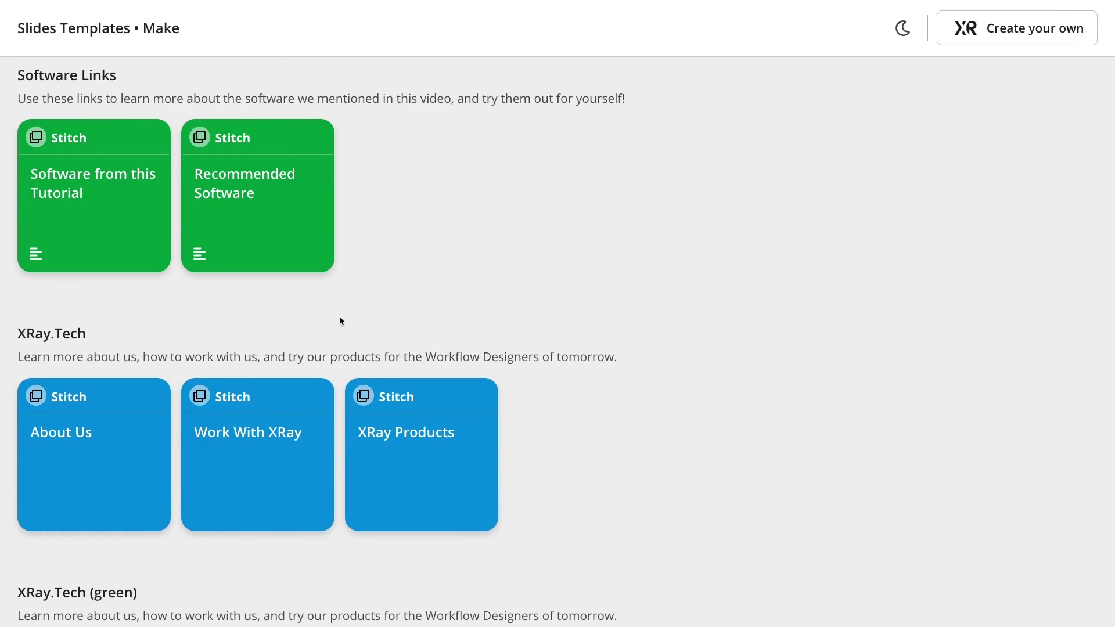
# Step: Open the tutorial's software guide in Stitch and follow its Make (Integromat) link
pyautogui.click(119, 224)
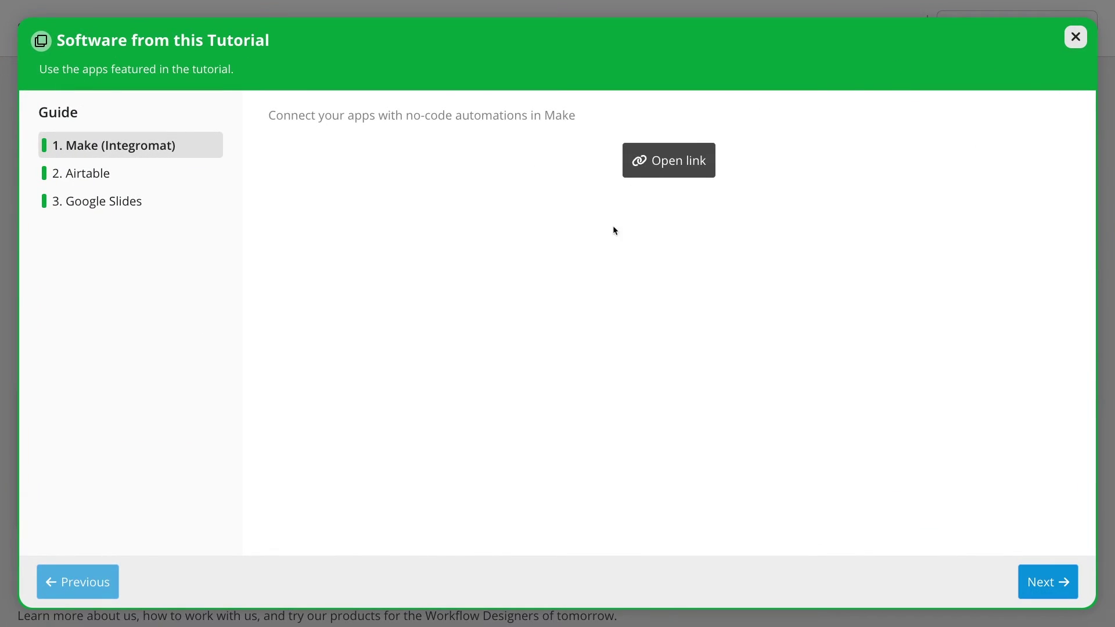
pyautogui.click(647, 170)
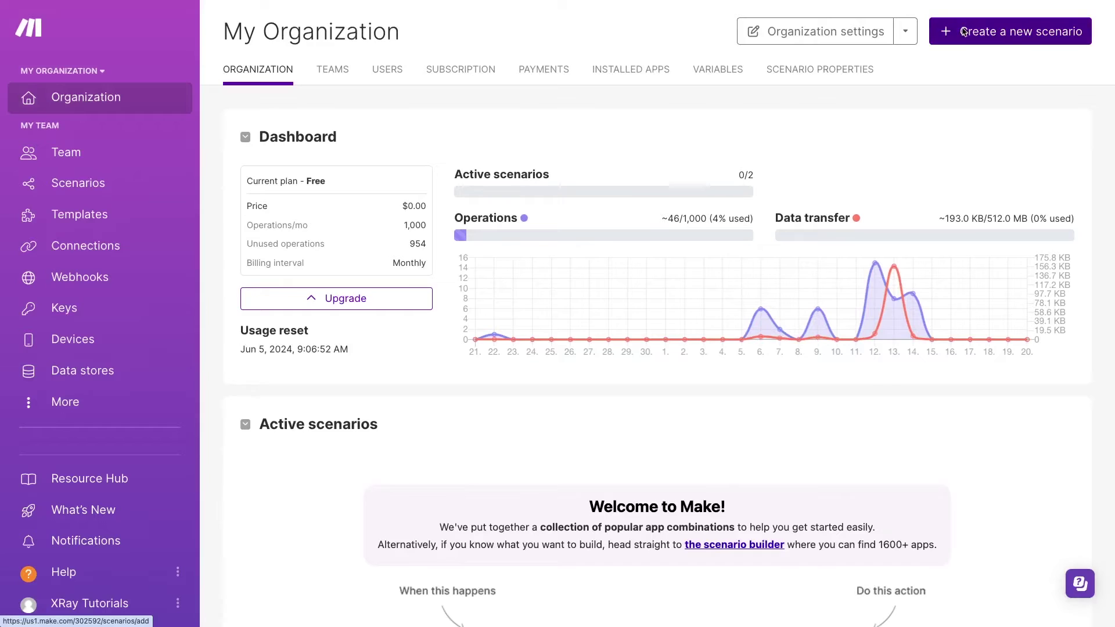
# Step: Start a new scenario with an Airtable Watch Records trigger on the Slides Template base's Presentations table
pyautogui.click(963, 31)
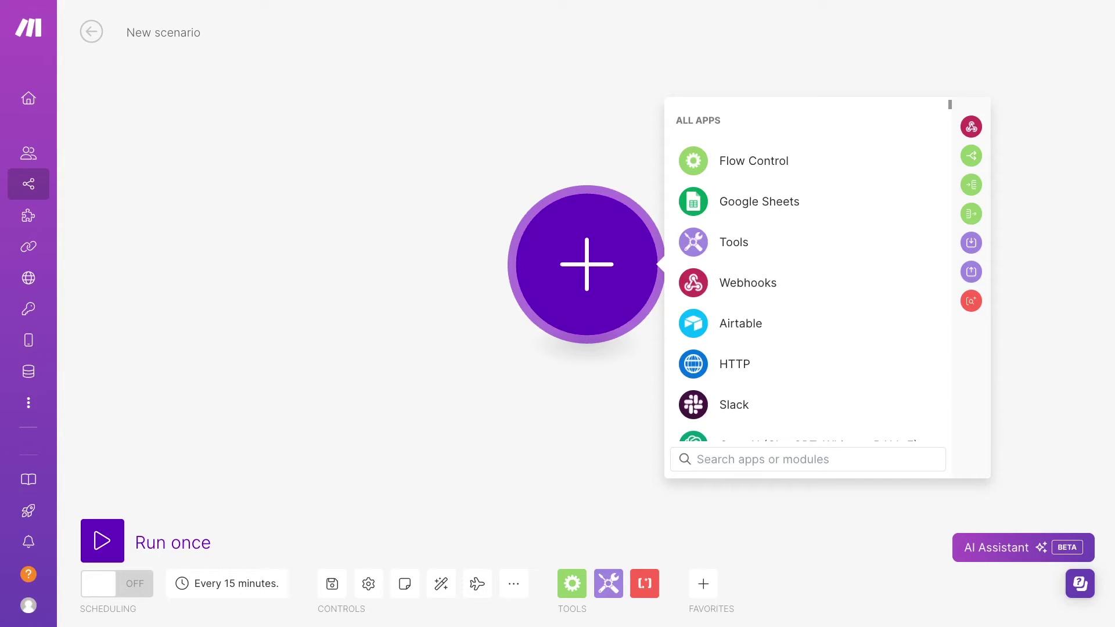
pyautogui.write('Airt')
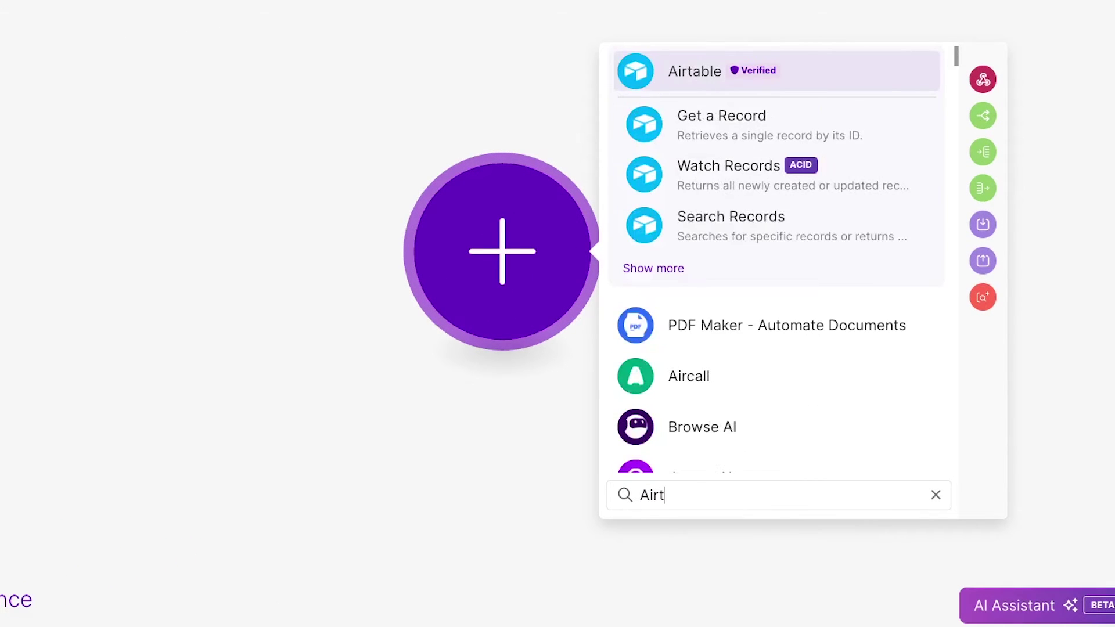
pyautogui.click(835, 153)
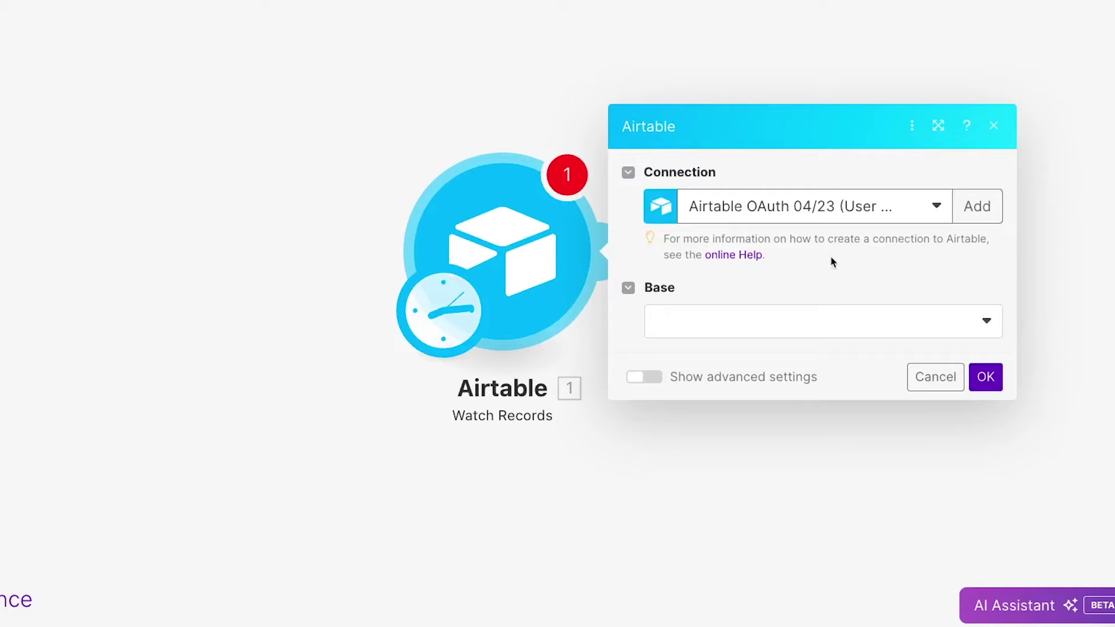
pyautogui.click(832, 329)
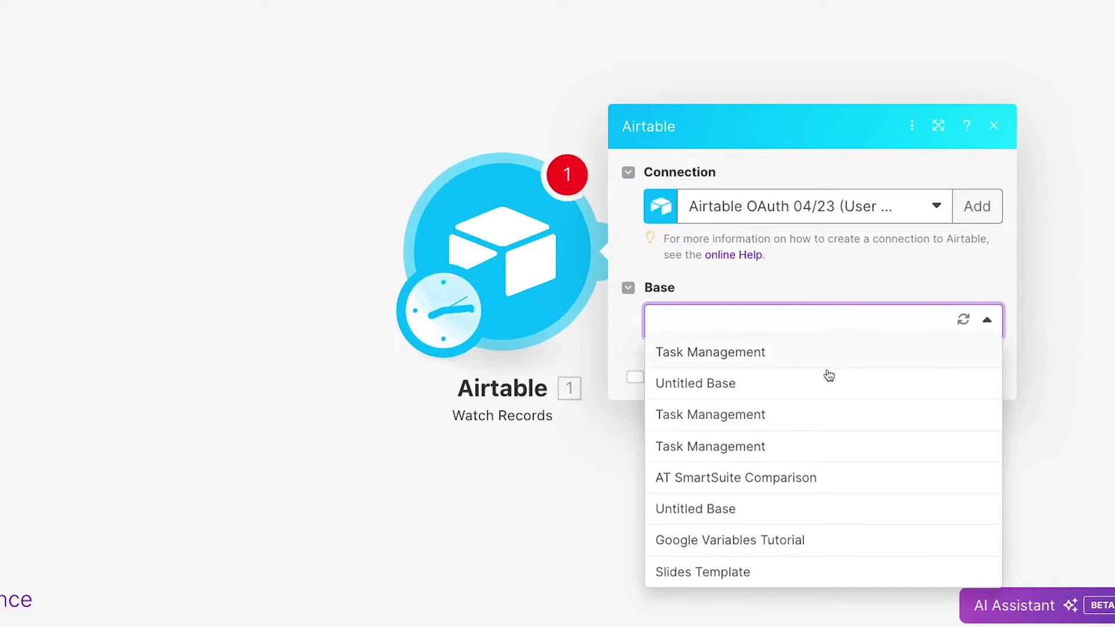
pyautogui.click(825, 572)
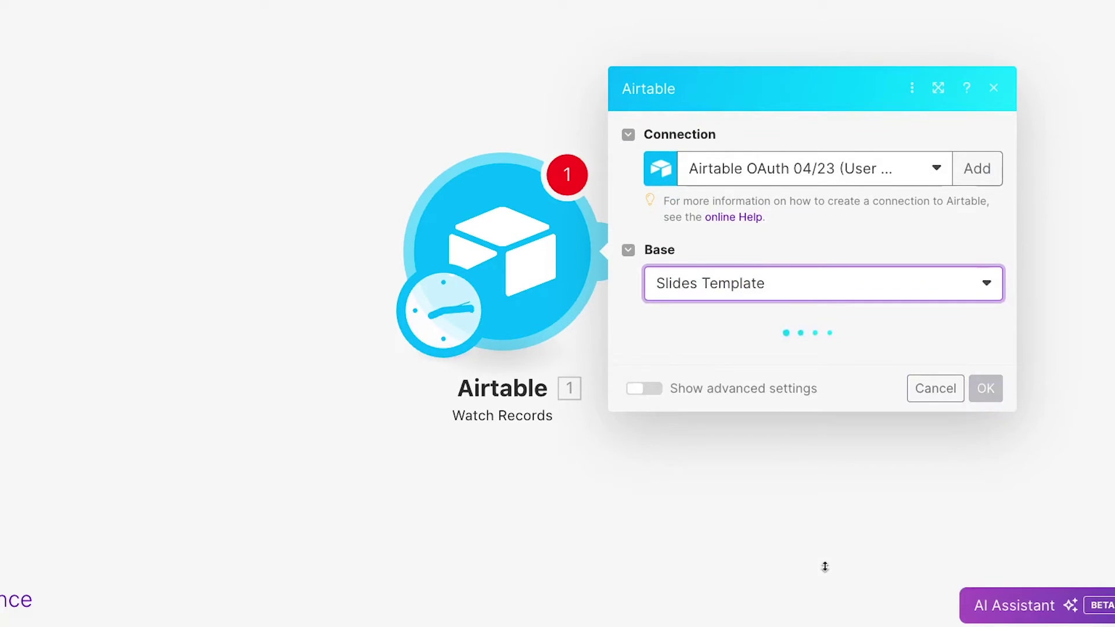
pyautogui.click(786, 363)
pyautogui.click(774, 390)
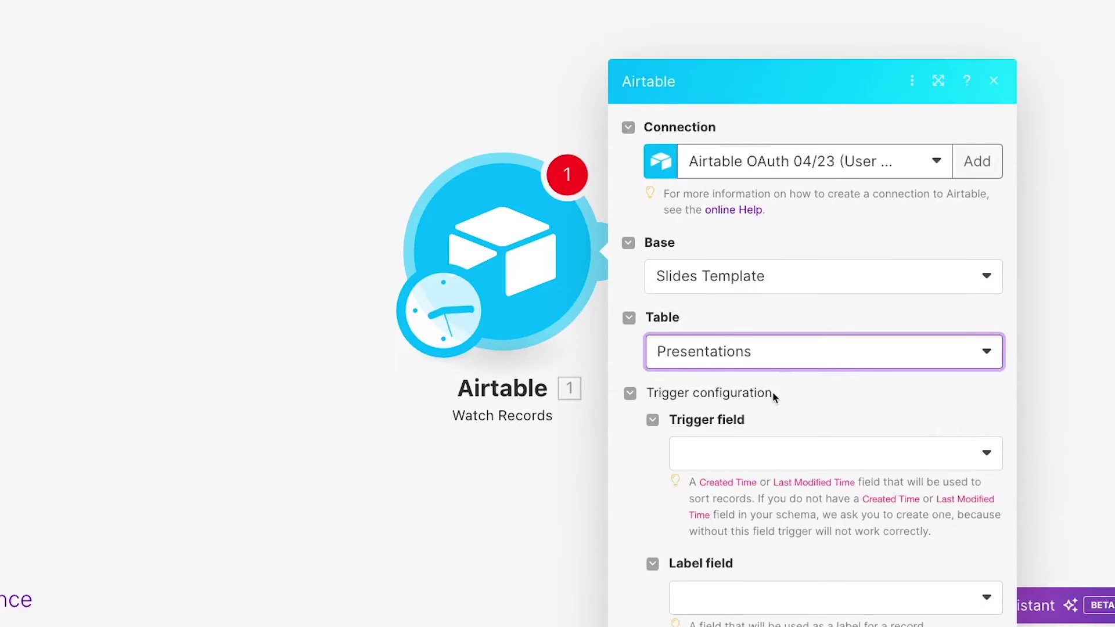
# Step: Set the trigger field to Created Time and the label field to City Name
pyautogui.click(760, 332)
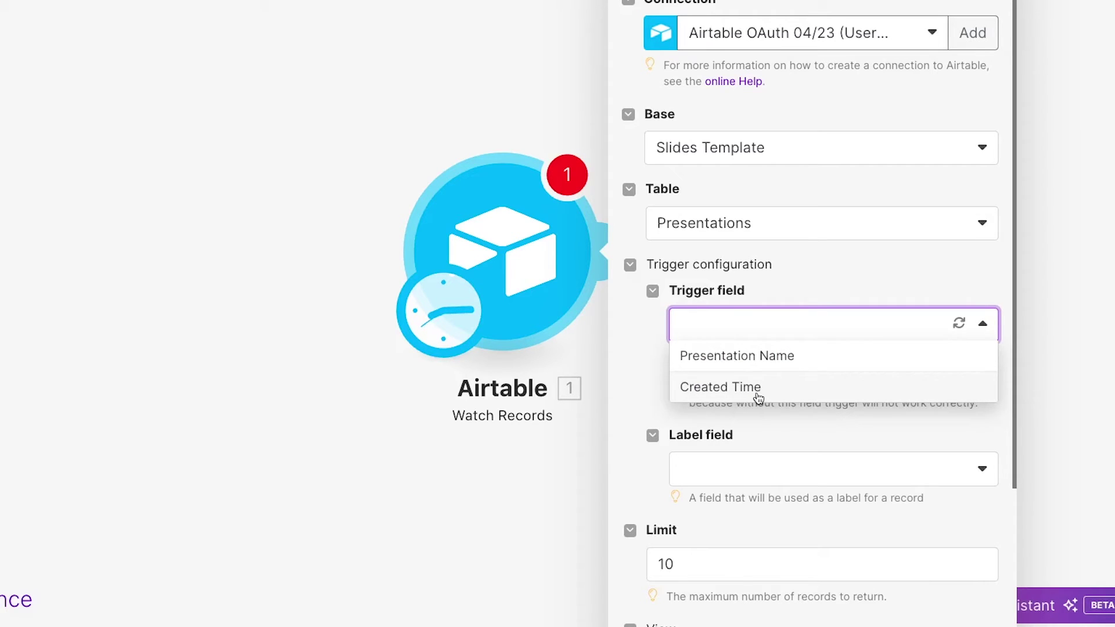
pyautogui.click(758, 388)
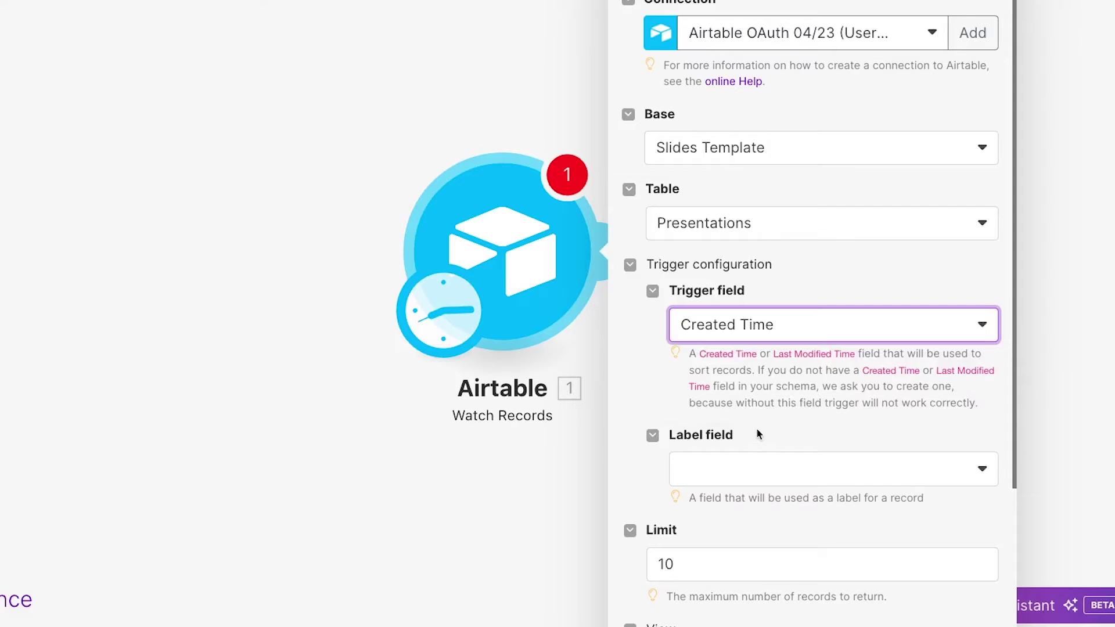
pyautogui.click(756, 469)
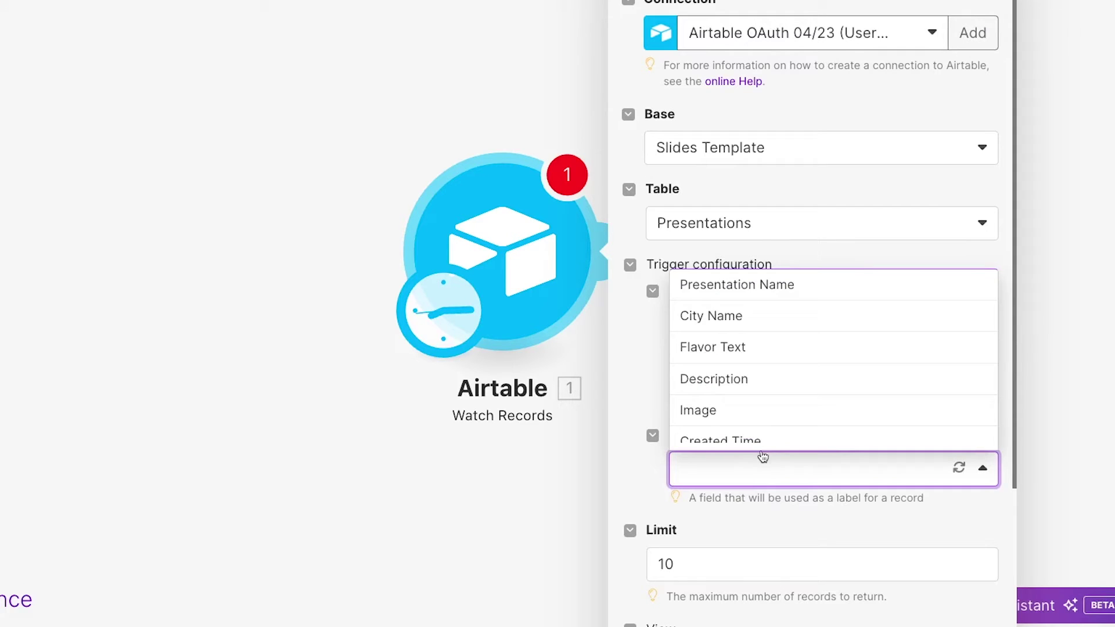
pyautogui.scroll(-1, 767, 406)
pyautogui.scroll(1, 767, 405)
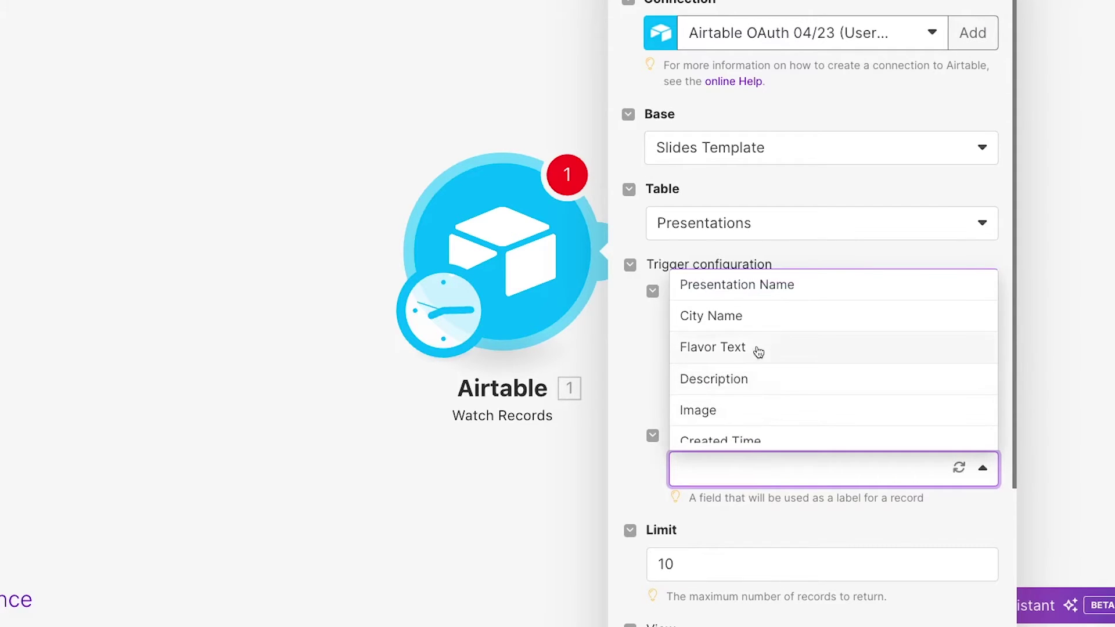
pyautogui.click(748, 320)
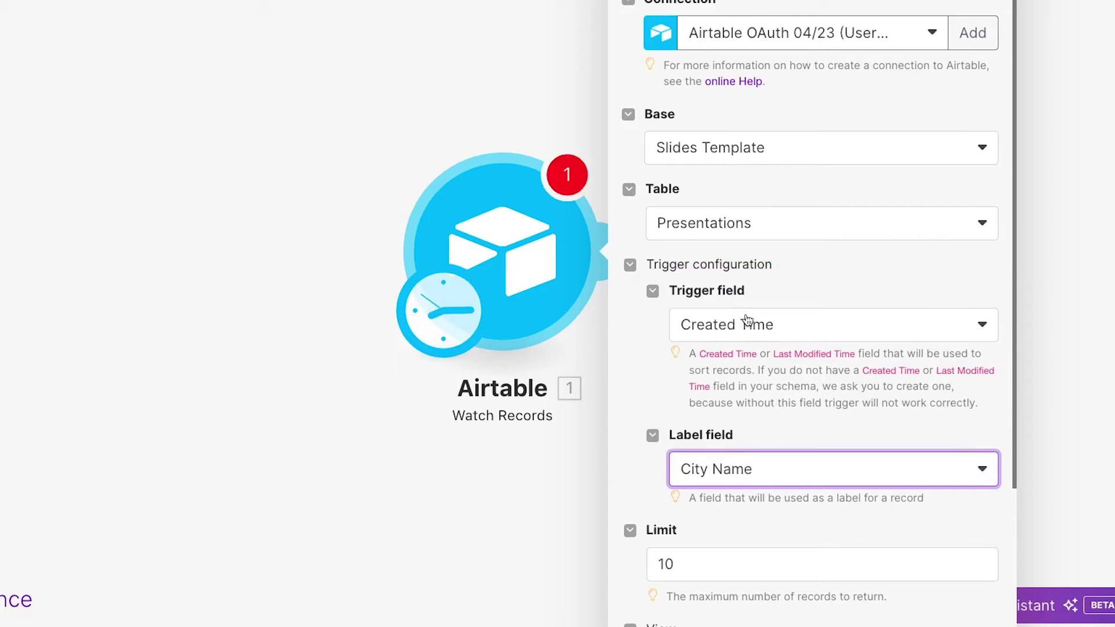
pyautogui.scroll(-1, 820, 464)
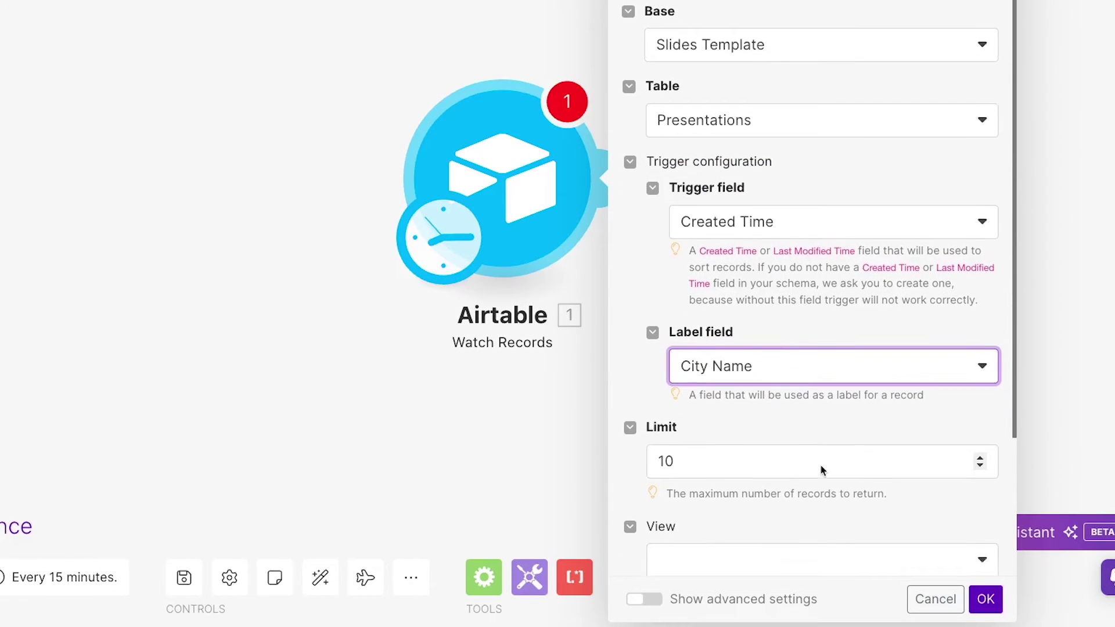
pyautogui.scroll(-4, 821, 469)
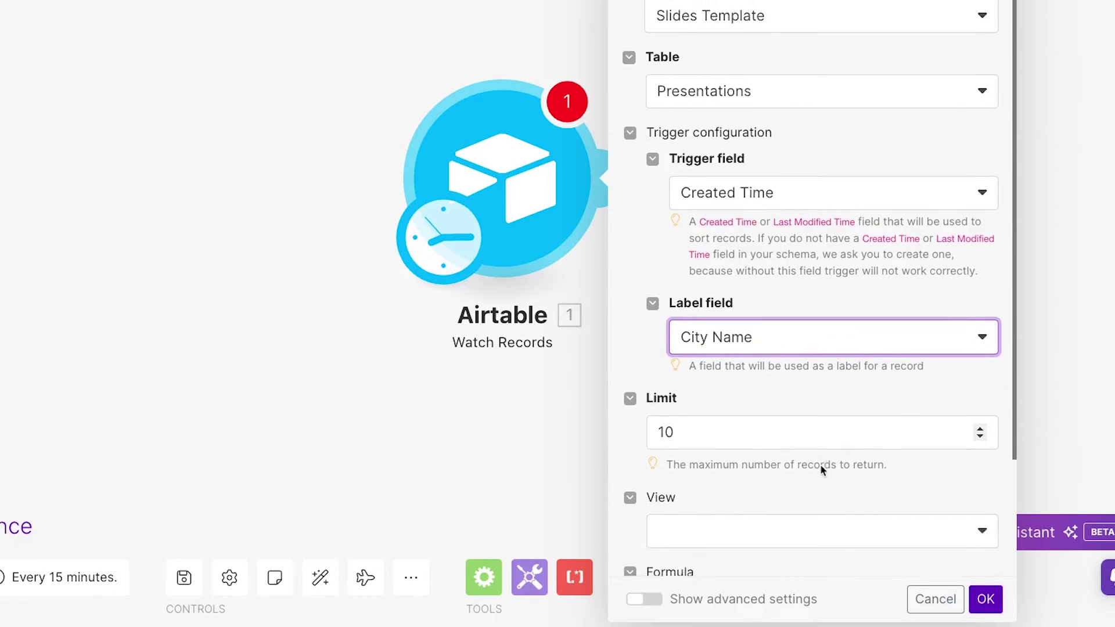
pyautogui.scroll(-3, 820, 465)
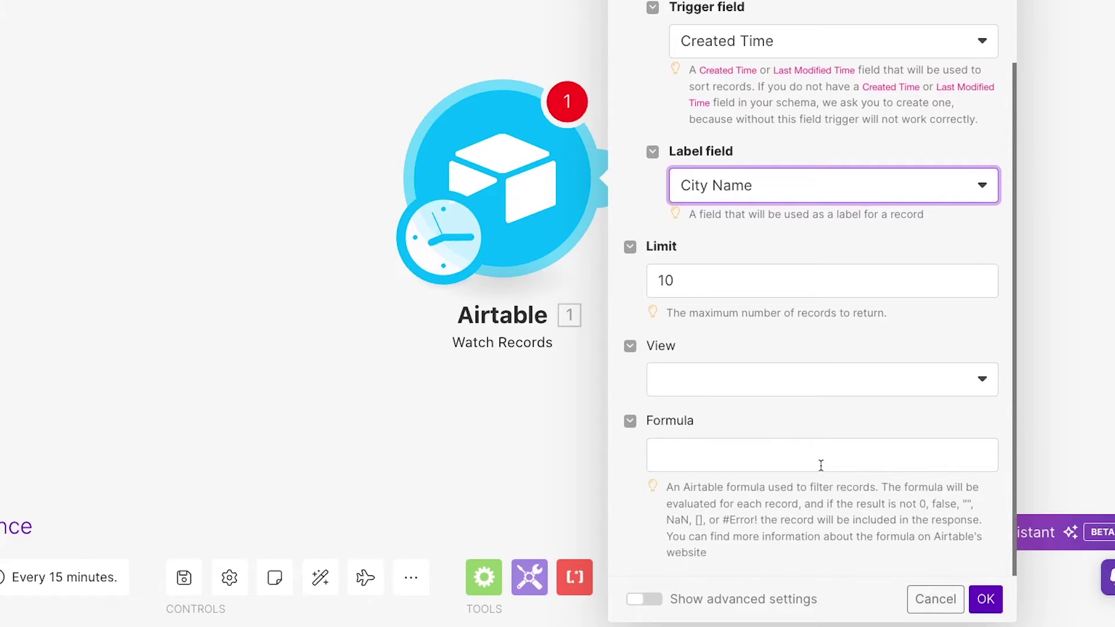
# Step: Run only the Airtable module and inspect its two returned records, Barcelona and Paris
pyautogui.click(982, 595)
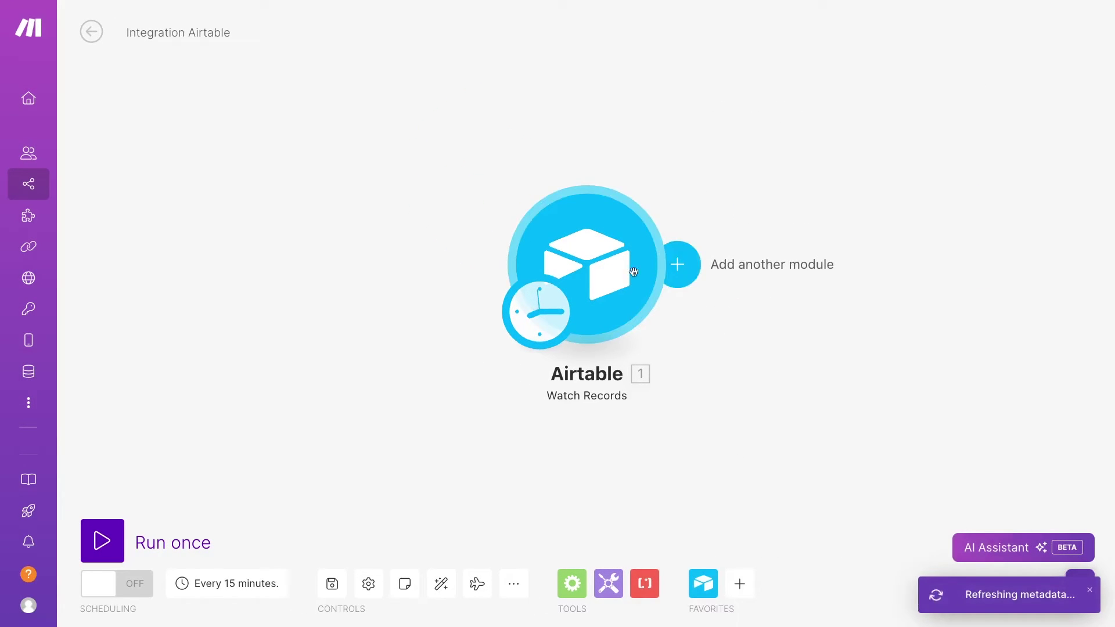
pyautogui.rightClick(613, 269)
pyautogui.click(620, 290)
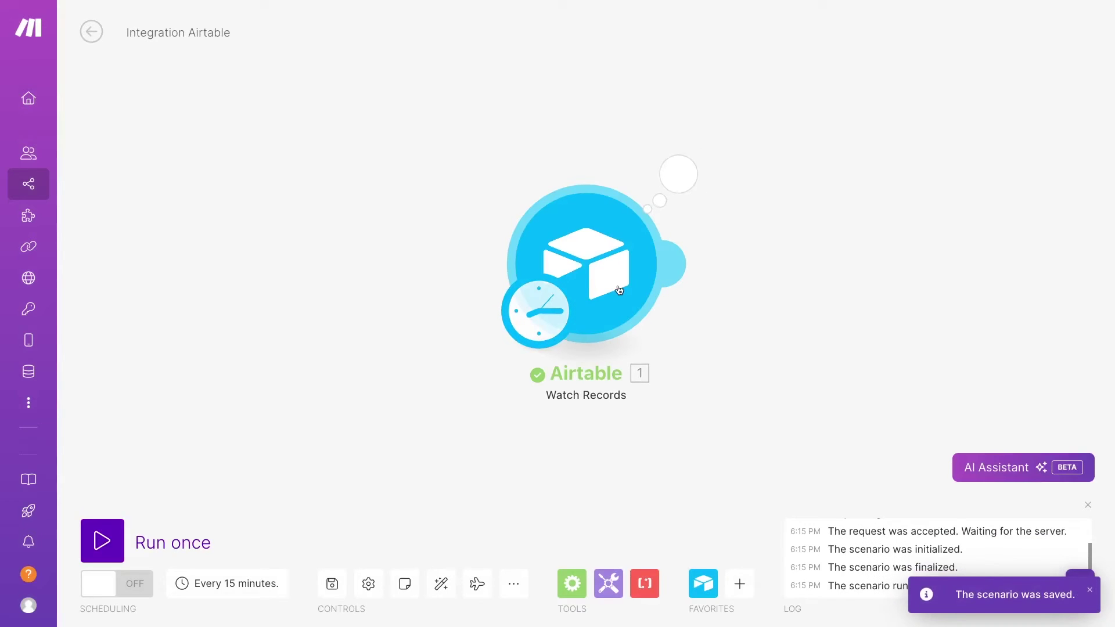
pyautogui.click(679, 174)
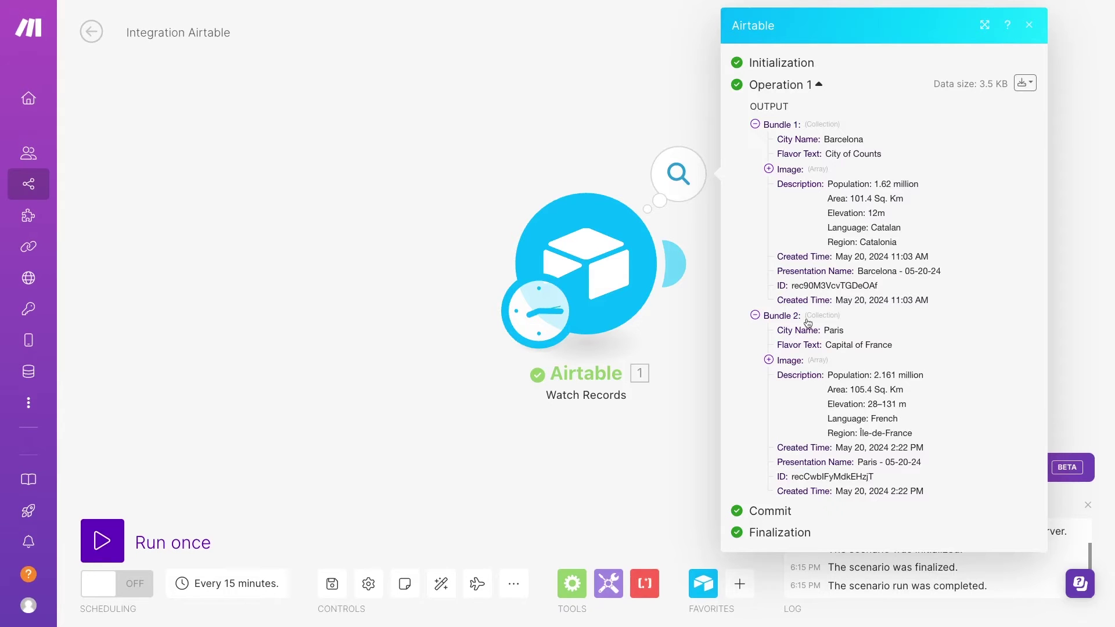
# Step: Add a Google Slides 'Create a Presentation From a Template' module after Airtable
pyautogui.click(708, 303)
pyautogui.click(675, 265)
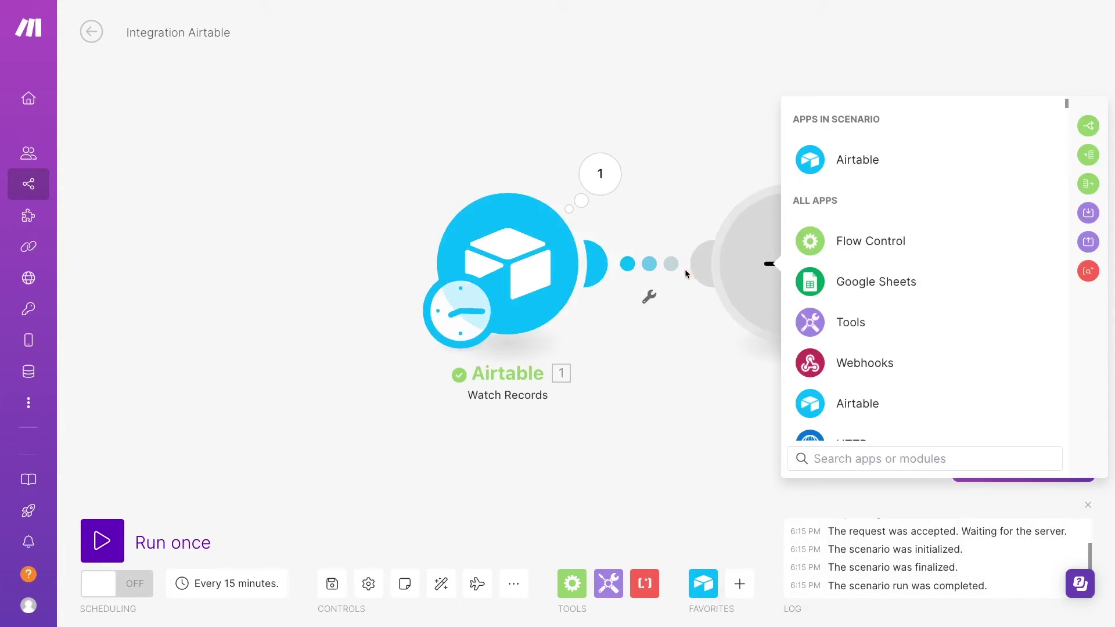
pyautogui.write('Google S')
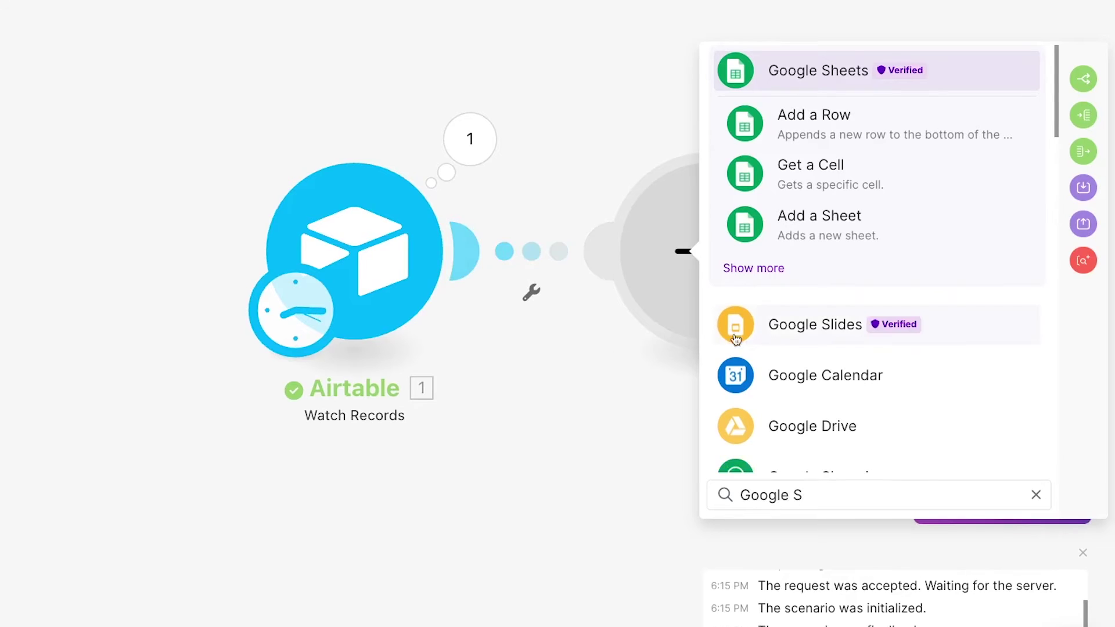
pyautogui.click(850, 321)
pyautogui.scroll(-1, 859, 361)
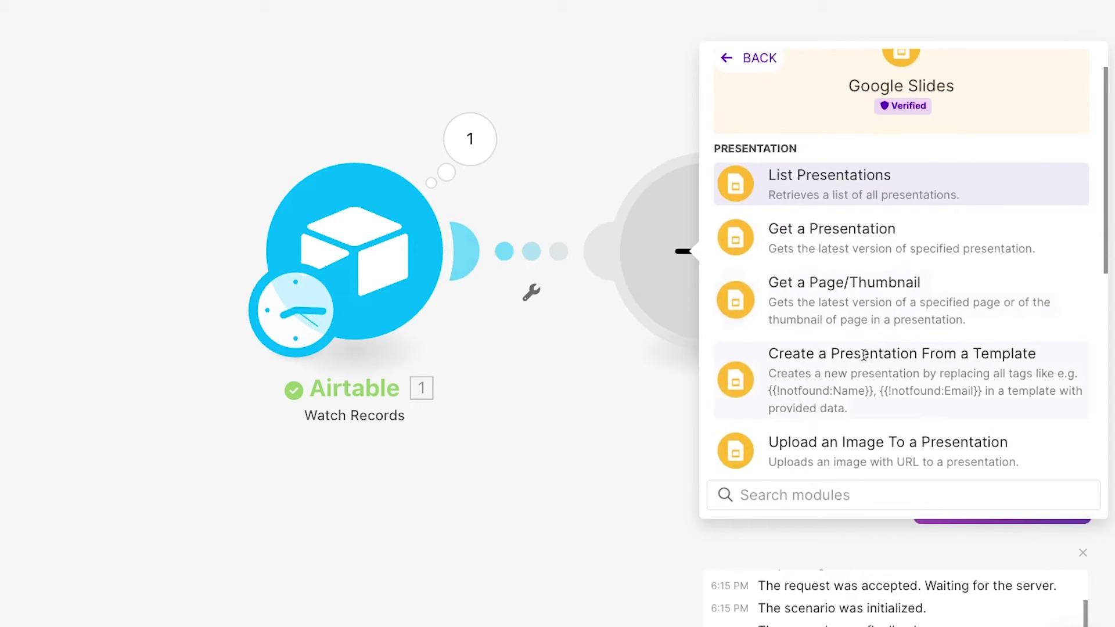
pyautogui.click(851, 370)
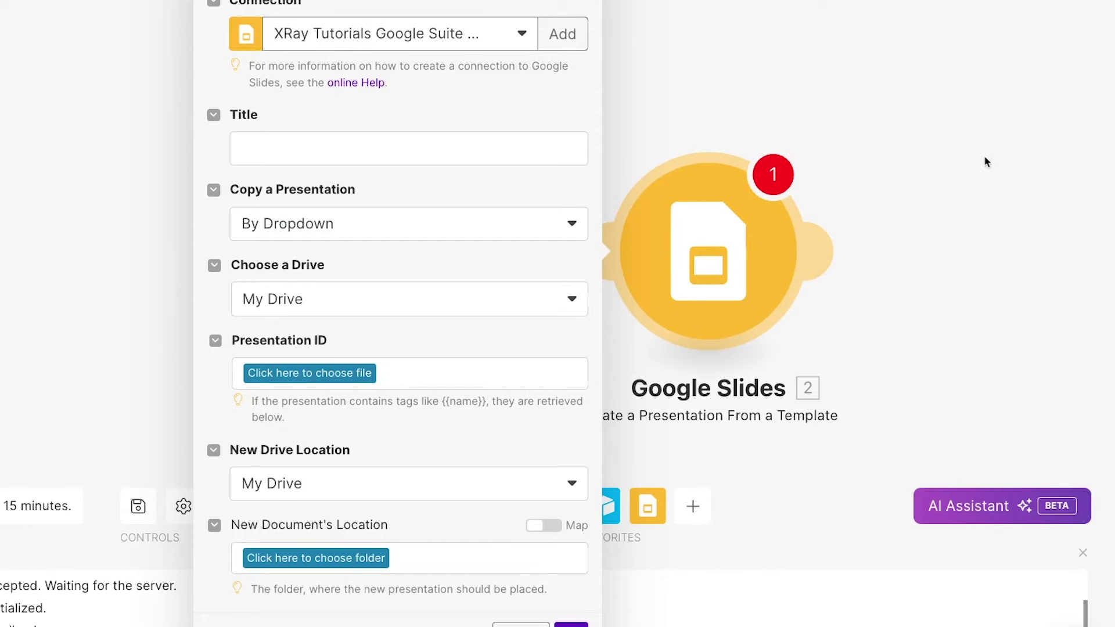
# Step: Set the presentation Title to Airtable's City Name followed by 5-20-24
pyautogui.click(463, 149)
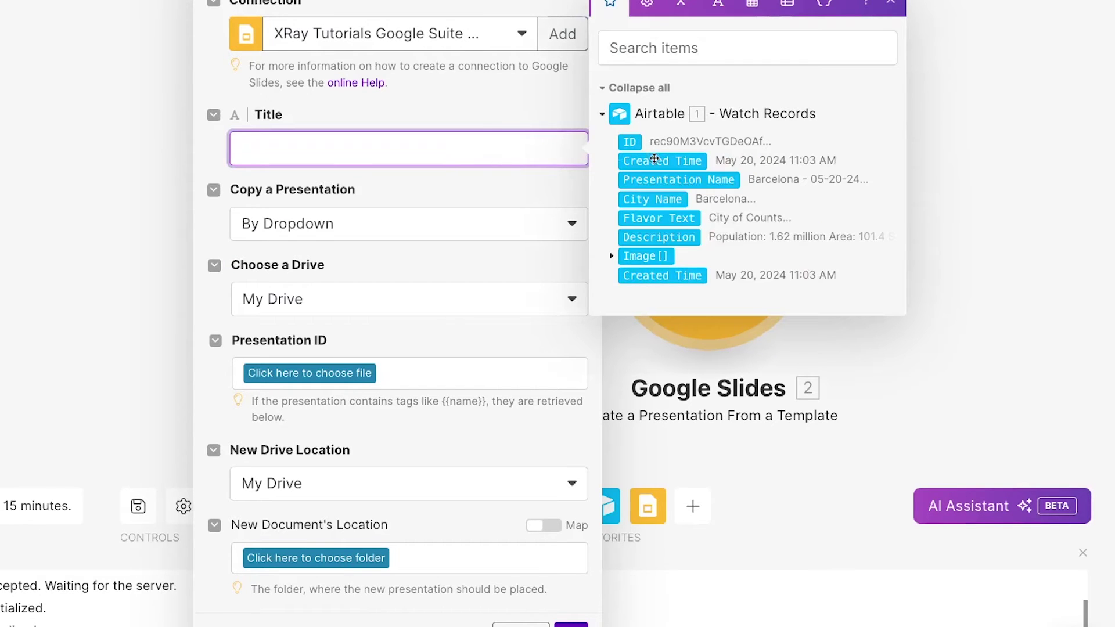
pyautogui.click(658, 197)
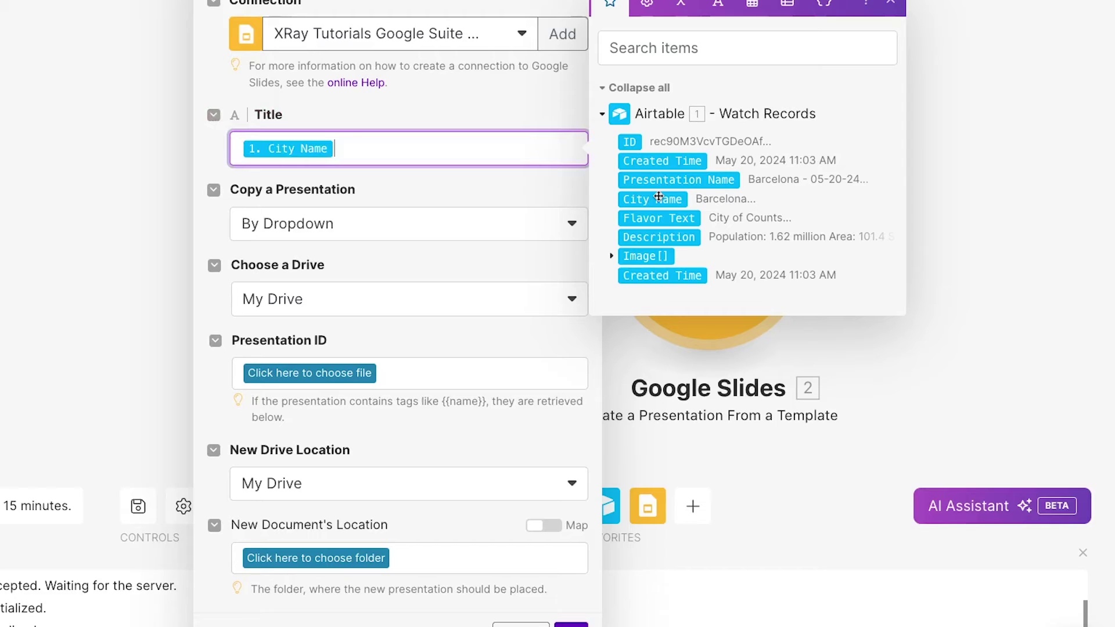
pyautogui.write('5-20-24')
pyautogui.click(377, 376)
# Step: Choose City Presentation Template from Tutorial Resources / Slides Templates as the source
pyautogui.click(375, 375)
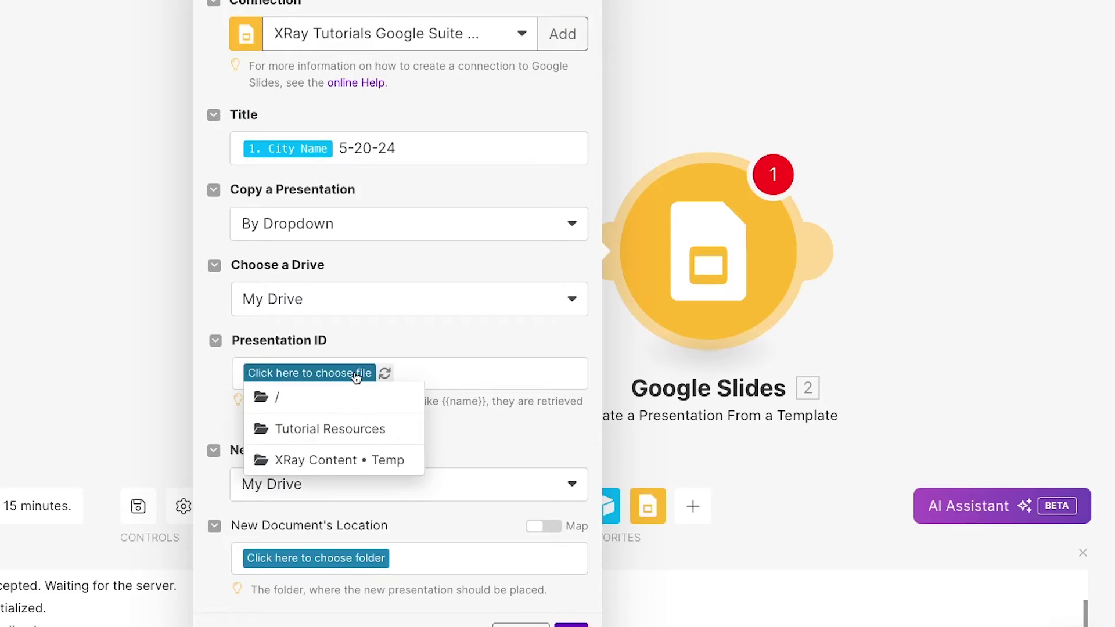
pyautogui.click(354, 427)
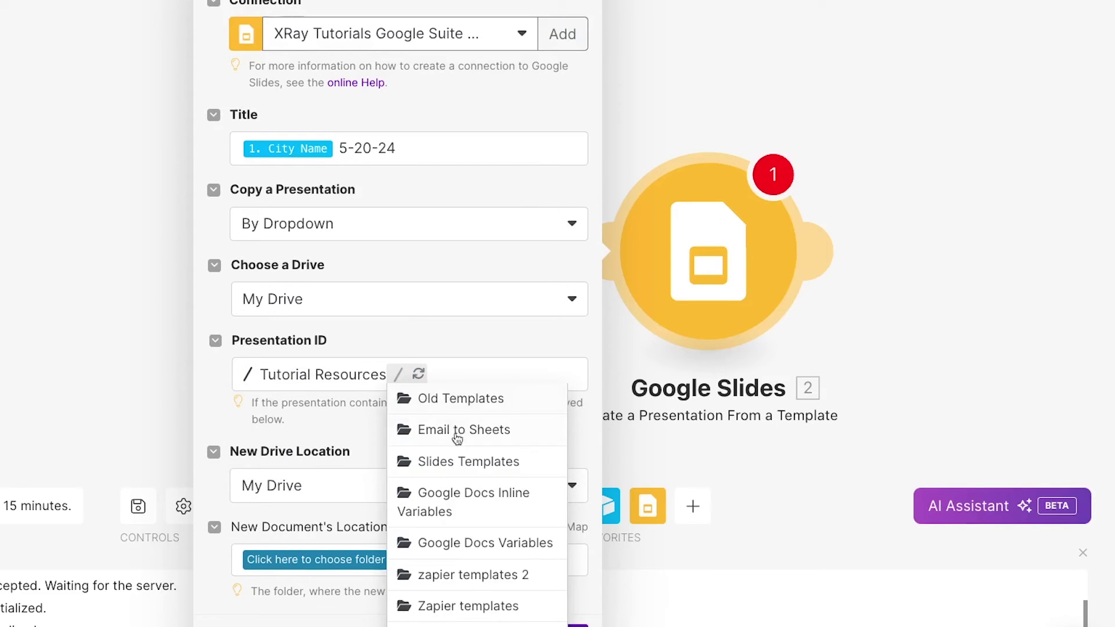
pyautogui.click(455, 461)
pyautogui.click(572, 410)
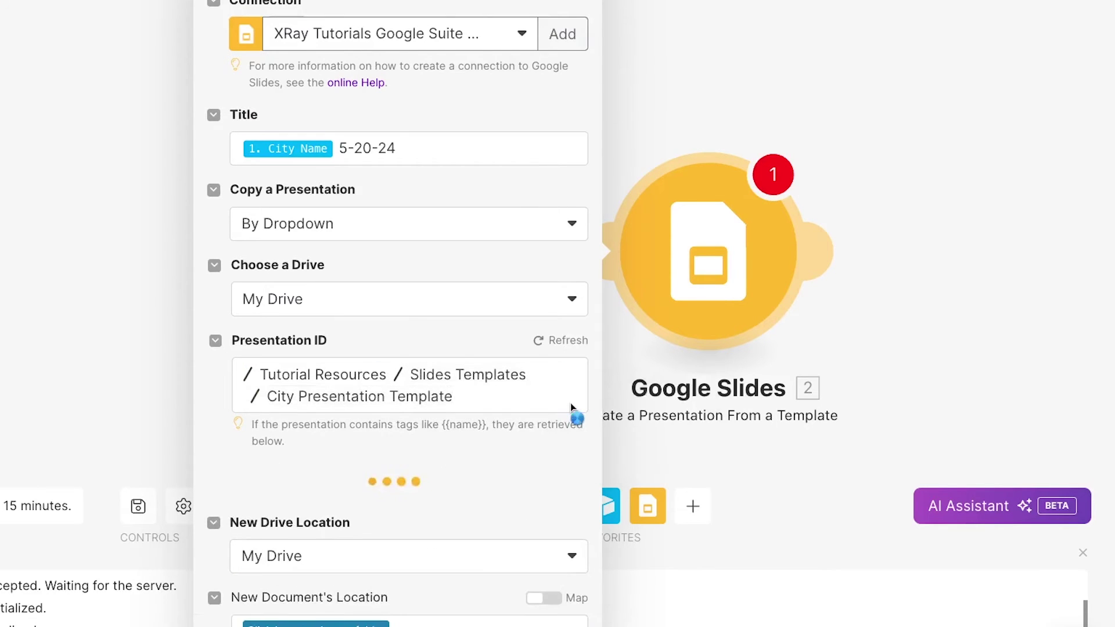
# Step: Map template values cityName to City Name and flavorText to Flavor Text, then start on description
pyautogui.scroll(-1, 517, 360)
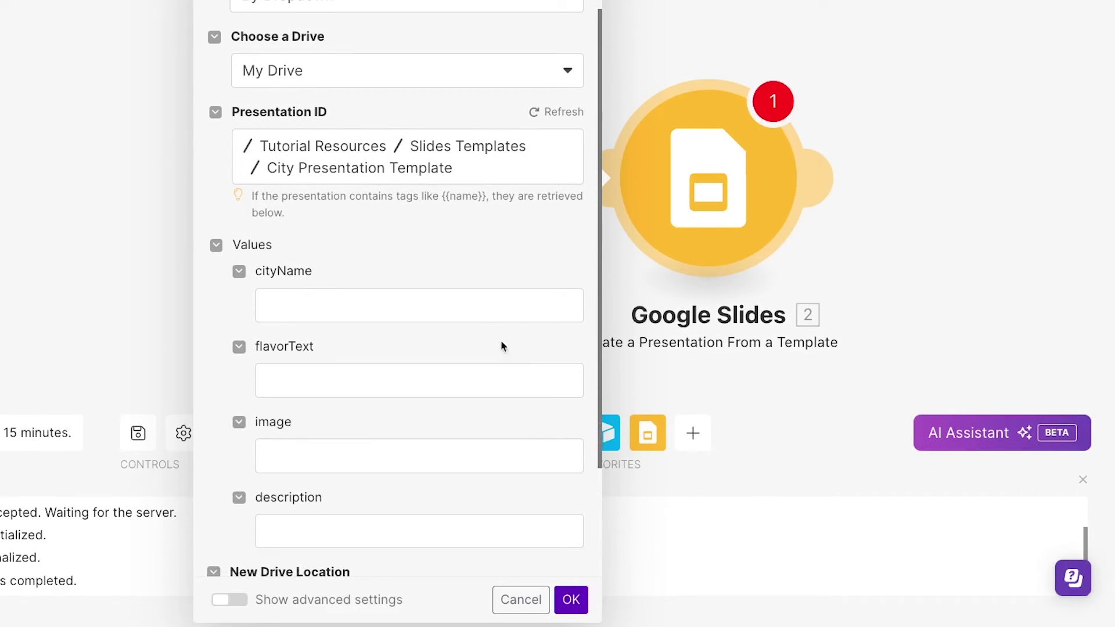
pyautogui.click(477, 304)
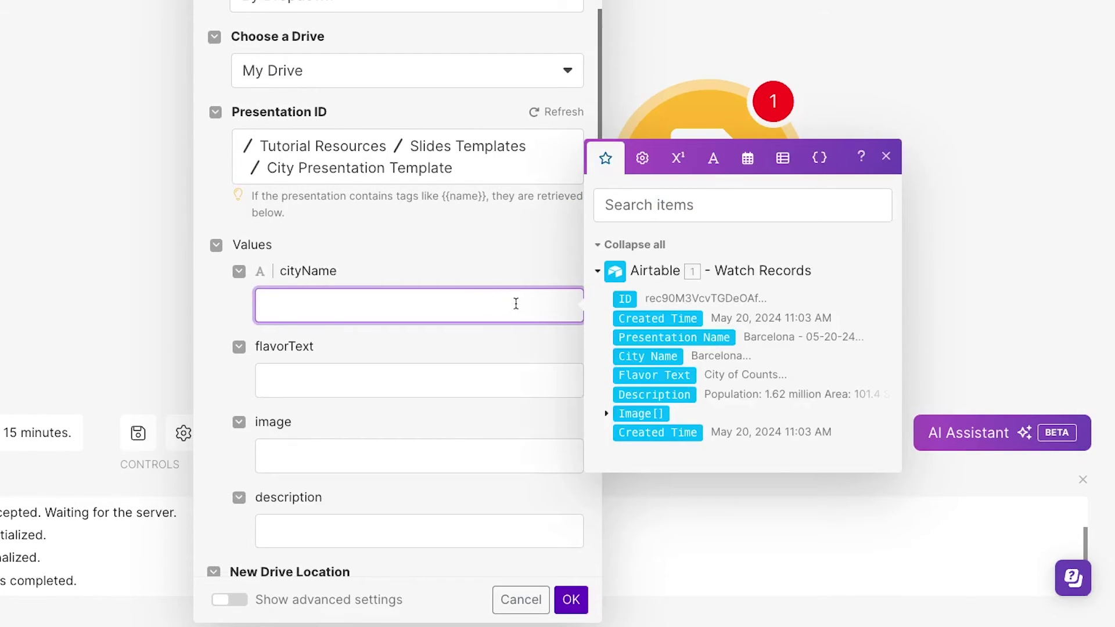
pyautogui.click(646, 356)
pyautogui.click(419, 373)
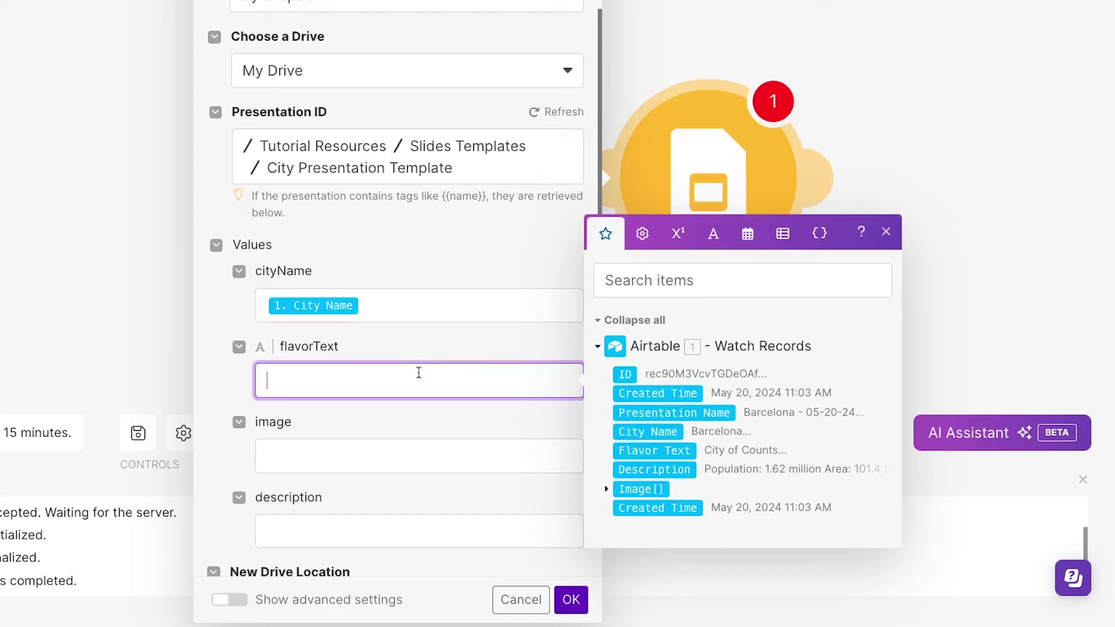
pyautogui.click(633, 450)
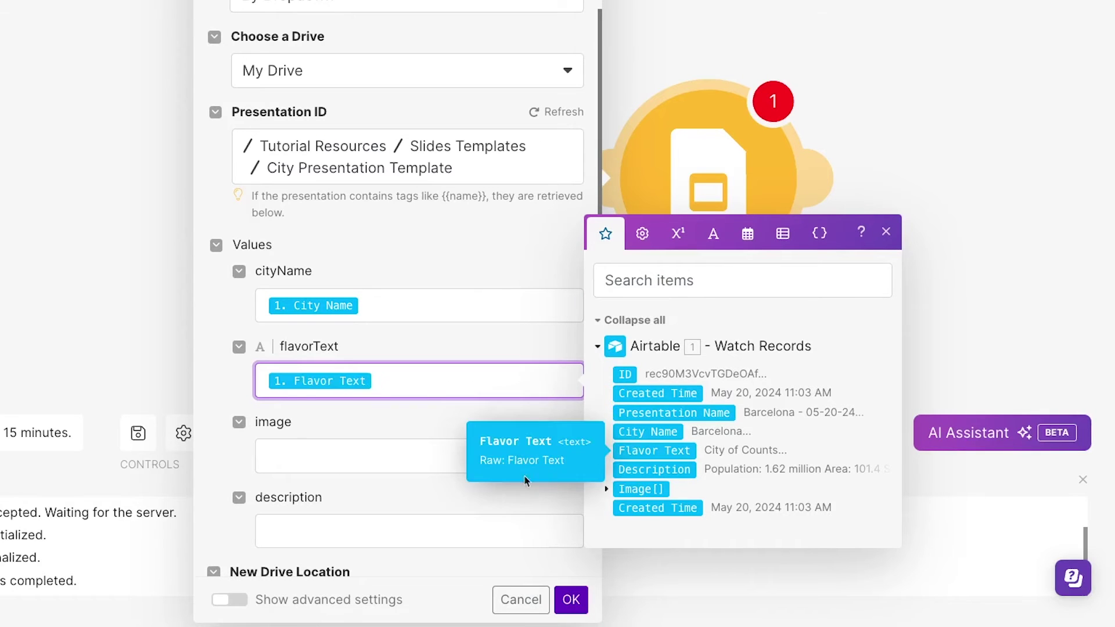
pyautogui.click(483, 526)
pyautogui.scroll(-1, 482, 530)
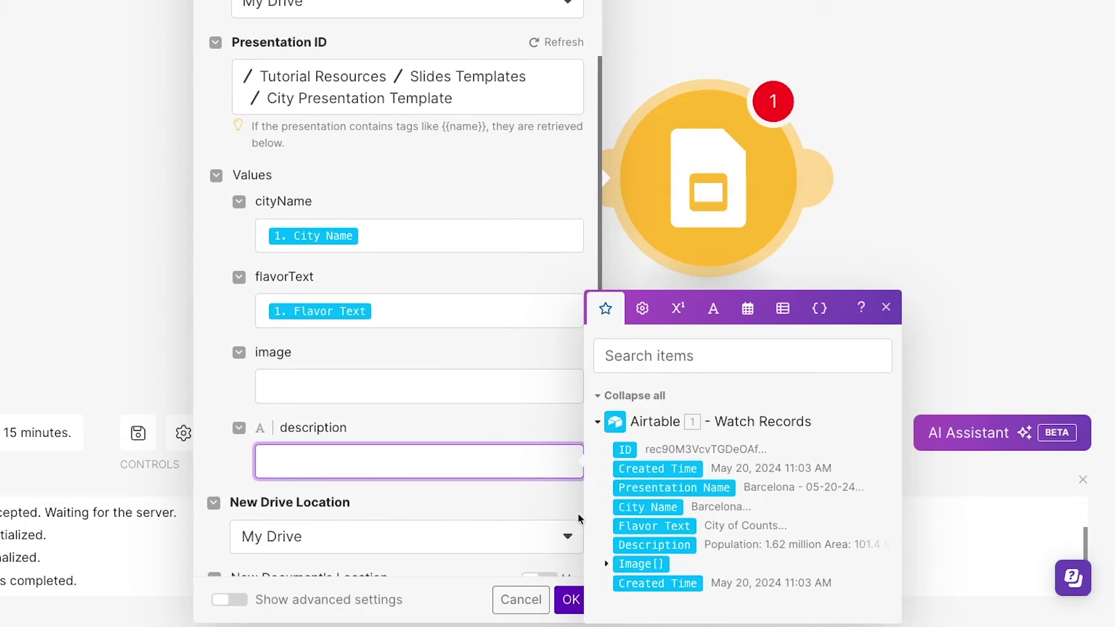
# Step: Map description to Description, save new decks in Tutorial Resources / Slides Templates / Generated Templates, and confirm
pyautogui.click(621, 544)
pyautogui.scroll(-1, 371, 483)
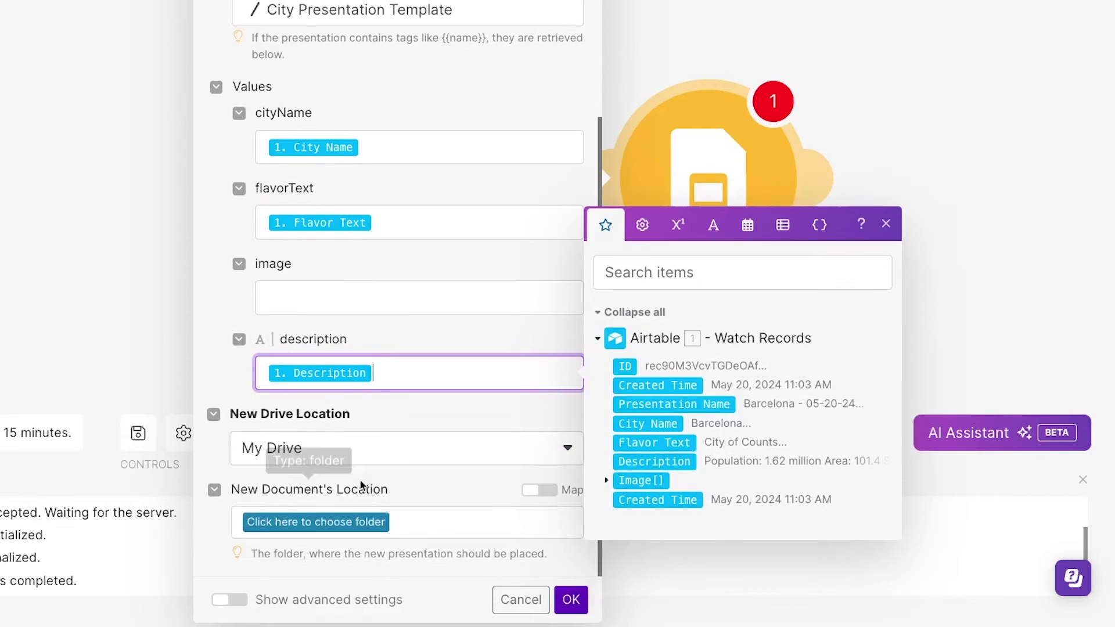
pyautogui.click(351, 520)
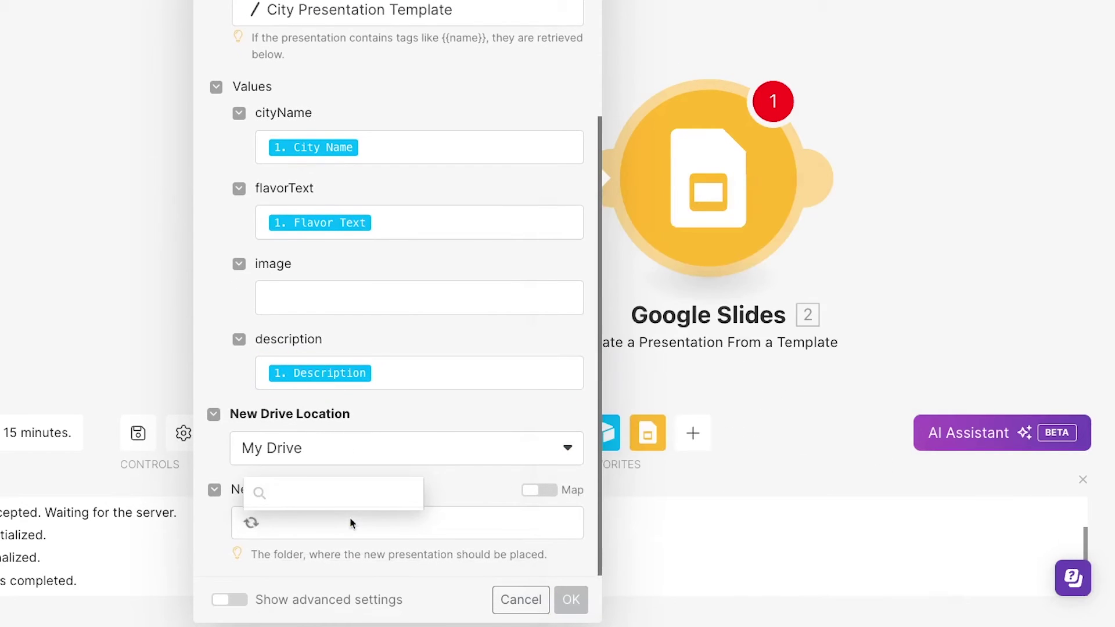
pyautogui.click(339, 464)
pyautogui.click(411, 523)
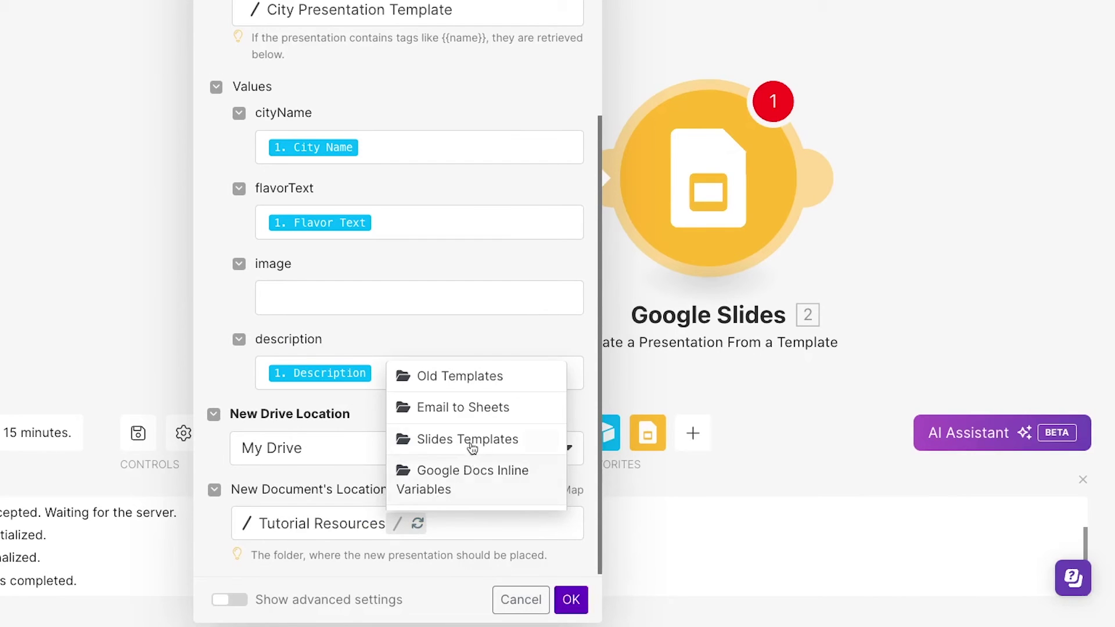
pyautogui.click(472, 446)
pyautogui.click(555, 526)
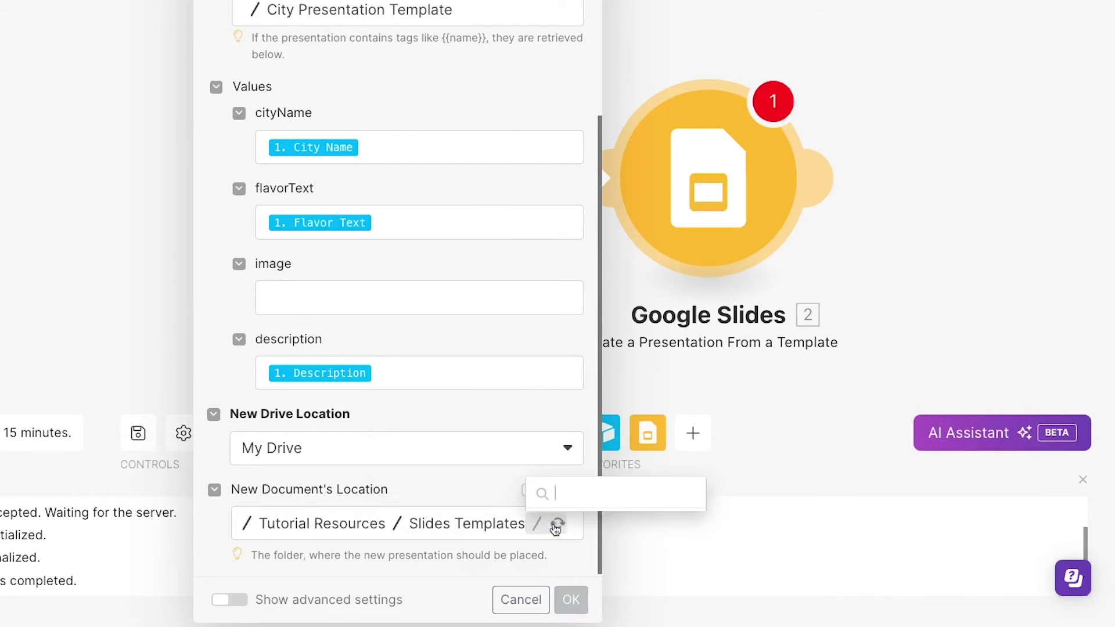
pyautogui.click(581, 495)
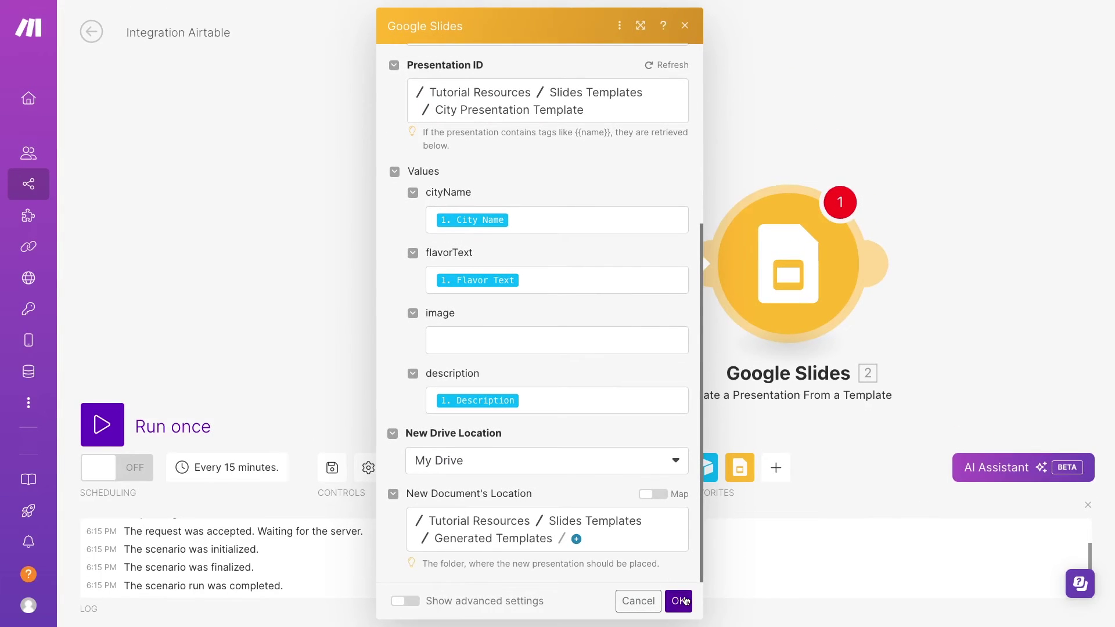
pyautogui.click(679, 601)
# Step: Run the scenario once and open the generated Paris 5-20-24 presentation from the results
pyautogui.click(117, 419)
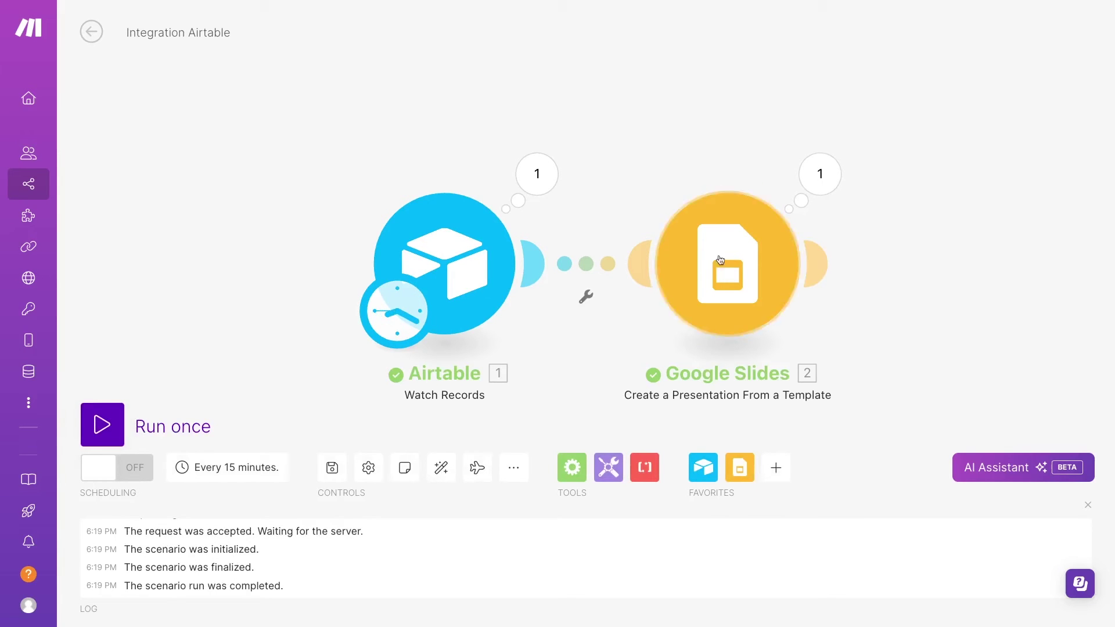
pyautogui.click(833, 191)
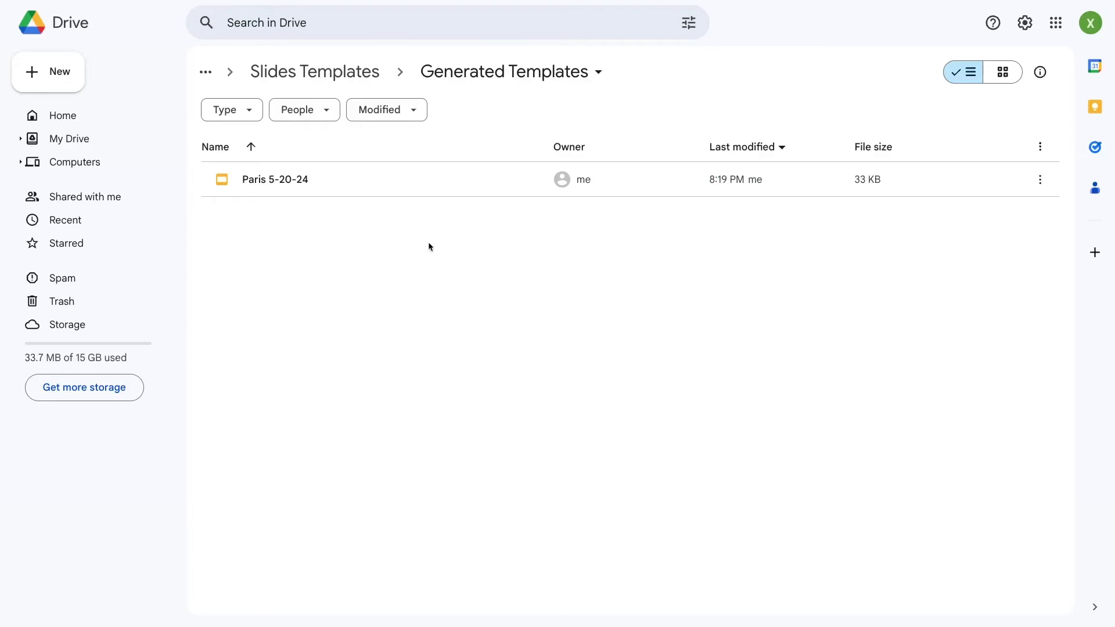
pyautogui.doubleClick(300, 178)
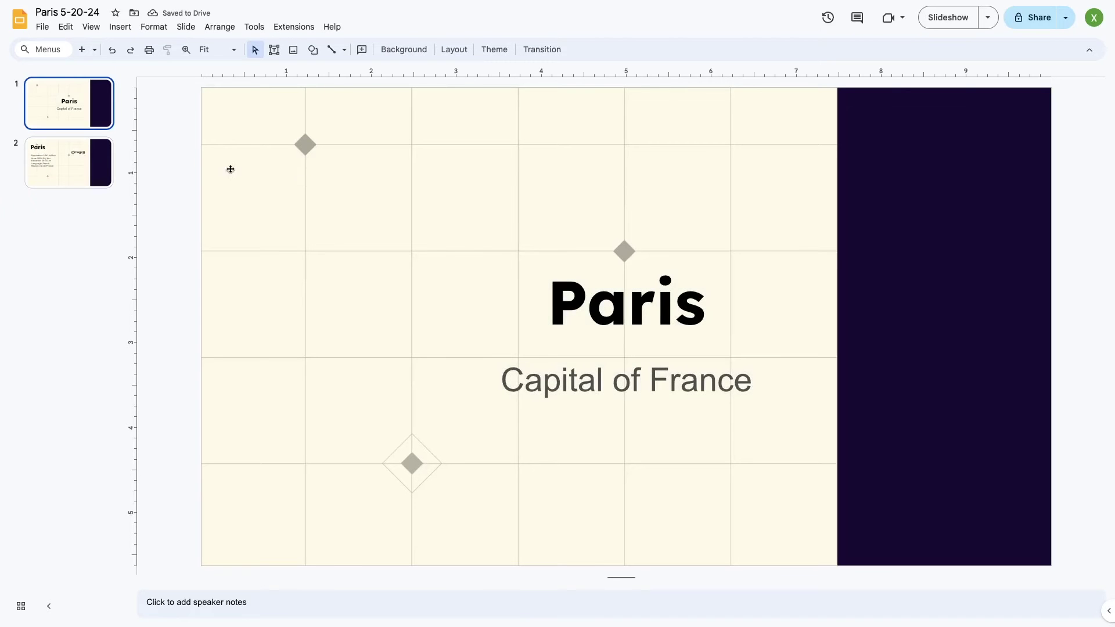
# Step: View slide 2 of Paris 5-20-24, where the {{image}} placeholder is still unfilled
pyautogui.click(82, 157)
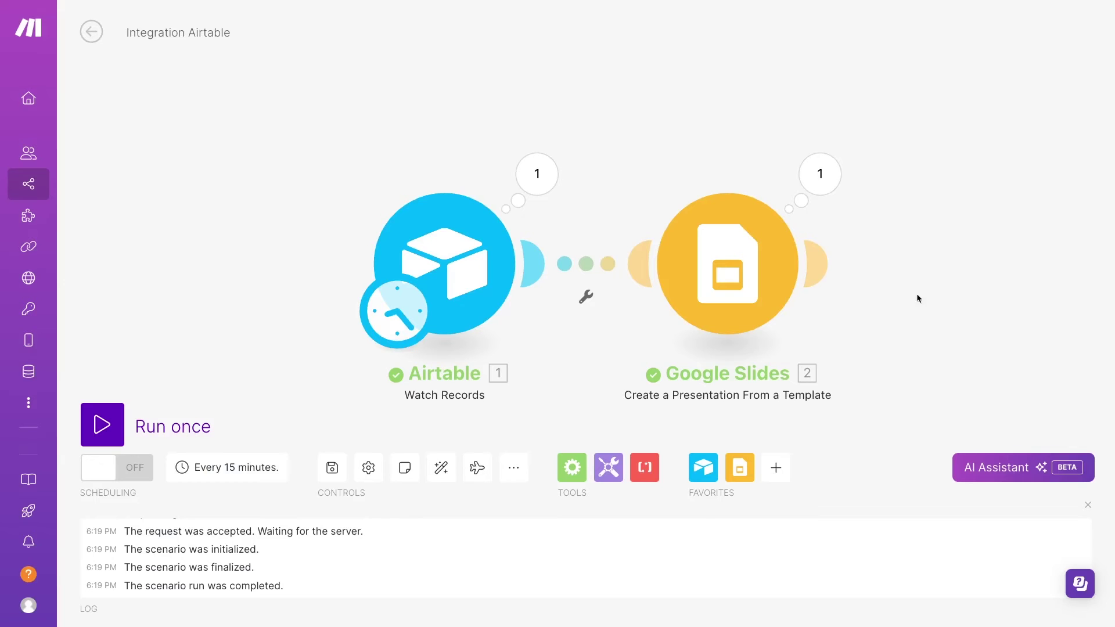
# Step: Add a Google Slides 'Upload an Image To a Presentation' module after the template module
pyautogui.click(818, 262)
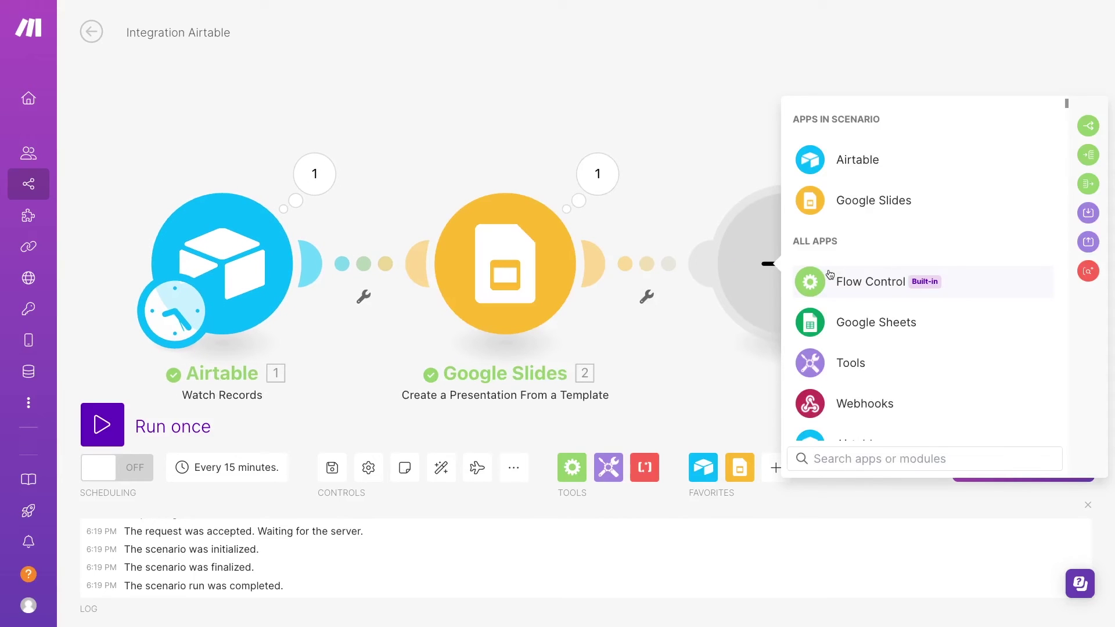
pyautogui.write('Google')
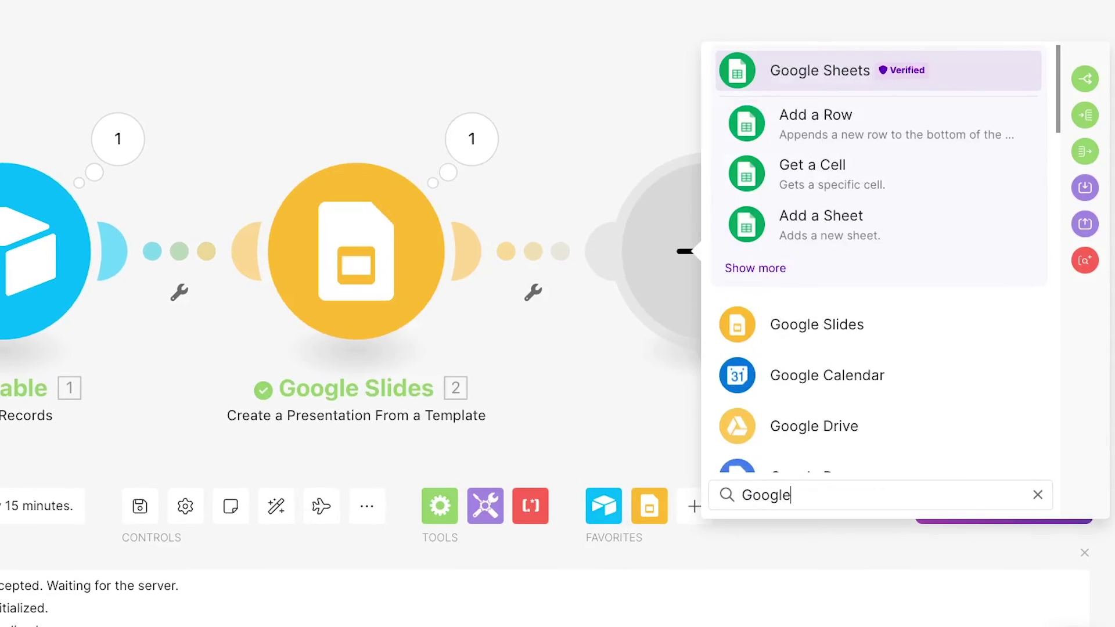
pyautogui.click(783, 334)
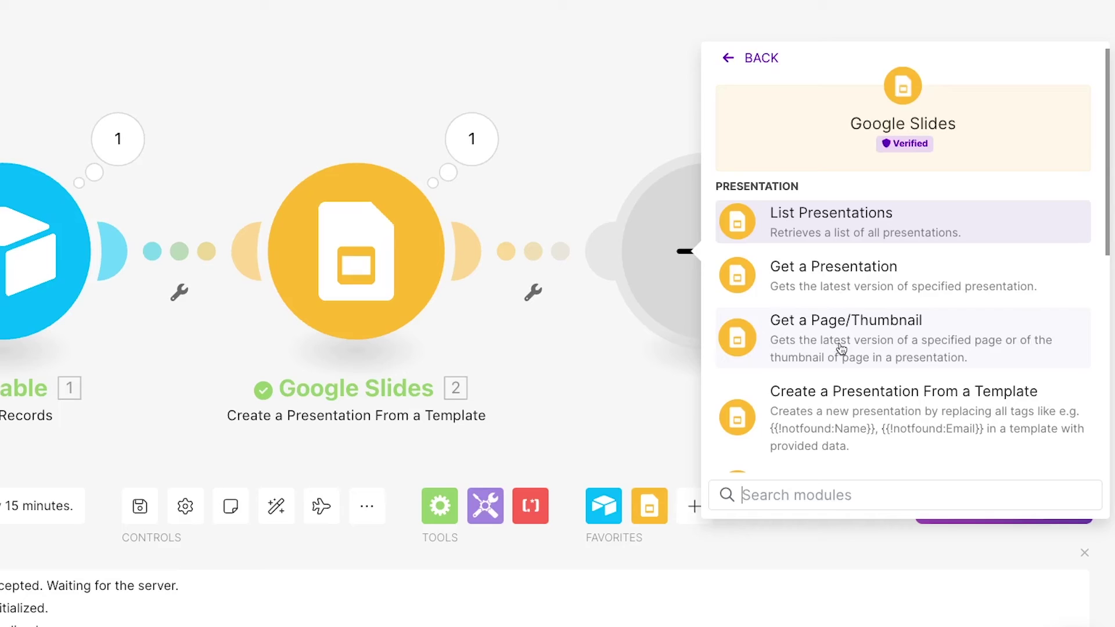
pyautogui.scroll(-2, 840, 355)
pyautogui.click(841, 366)
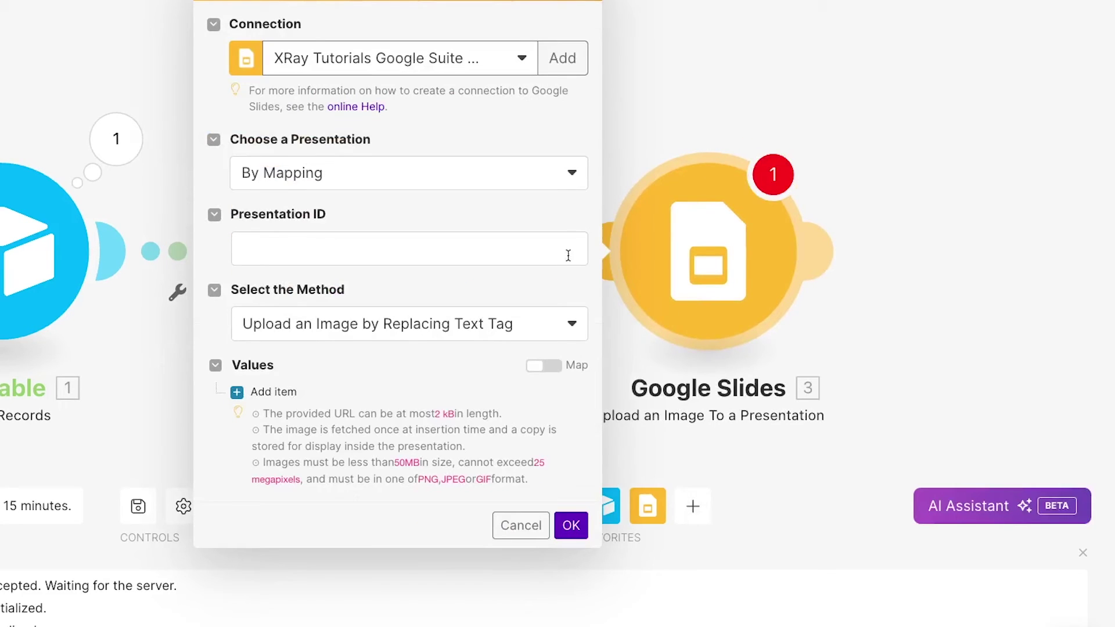
# Step: Map the Presentation ID from step 2 and keep text-tag replacement as the method
pyautogui.click(561, 250)
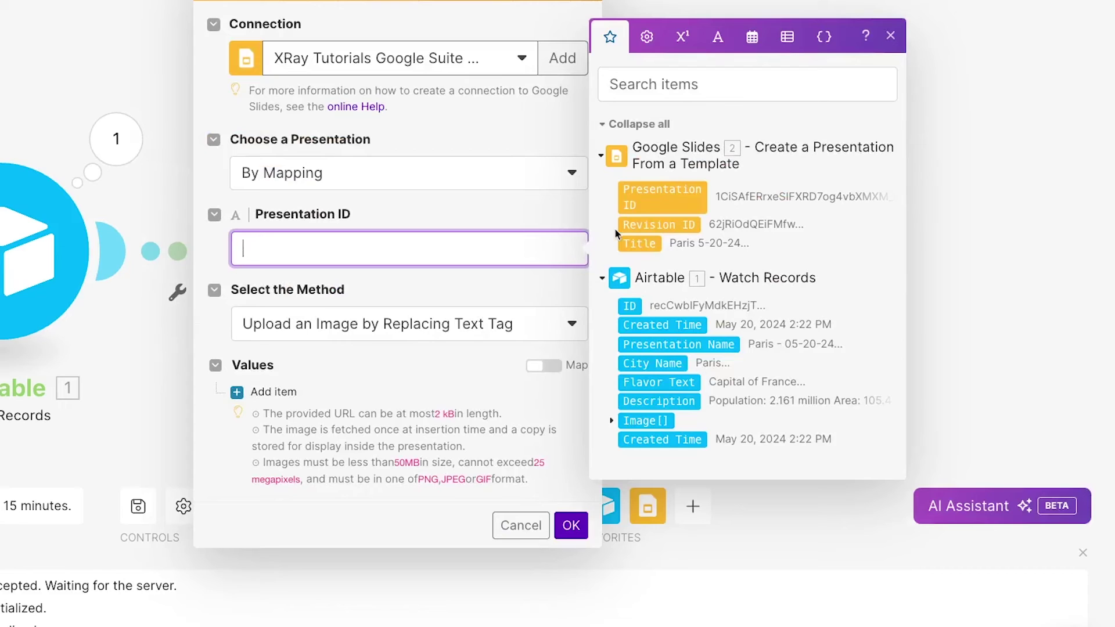
pyautogui.click(650, 198)
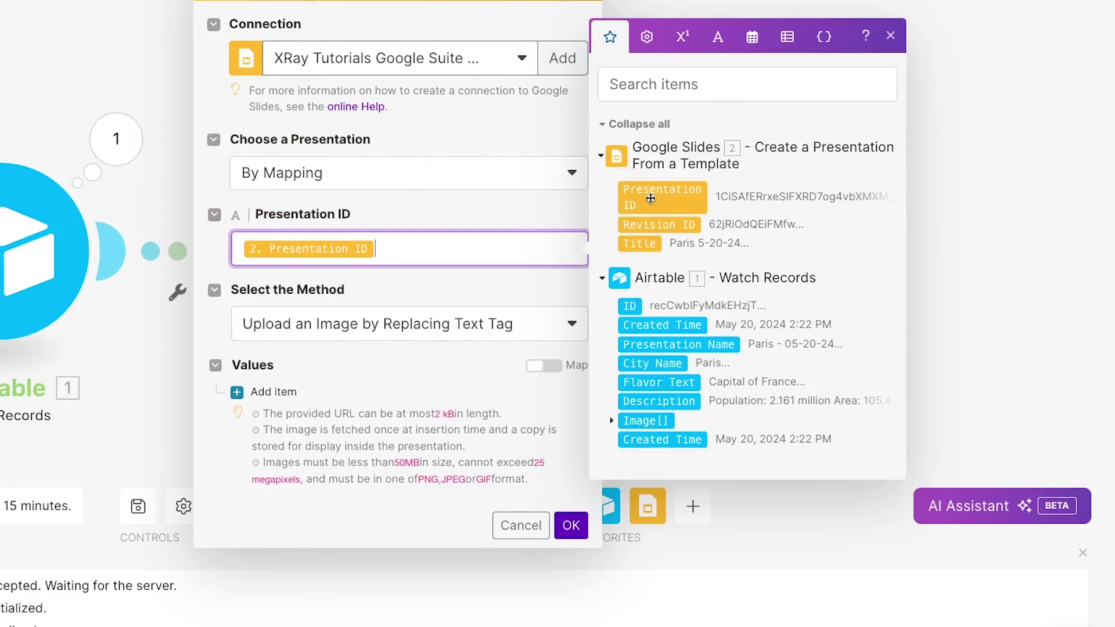
pyautogui.click(521, 315)
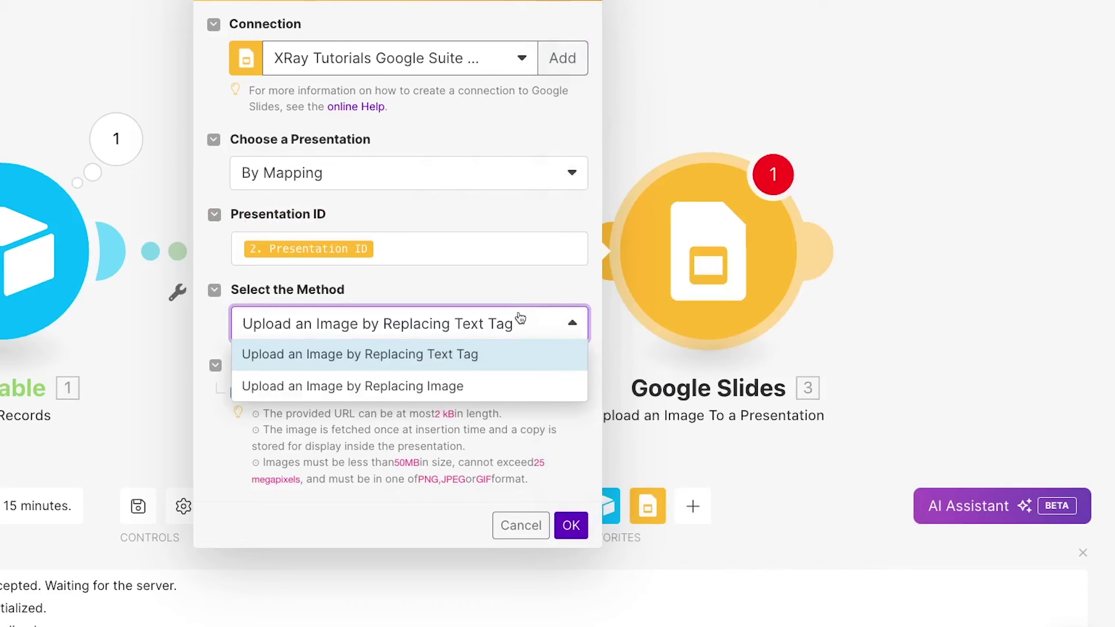
pyautogui.click(519, 318)
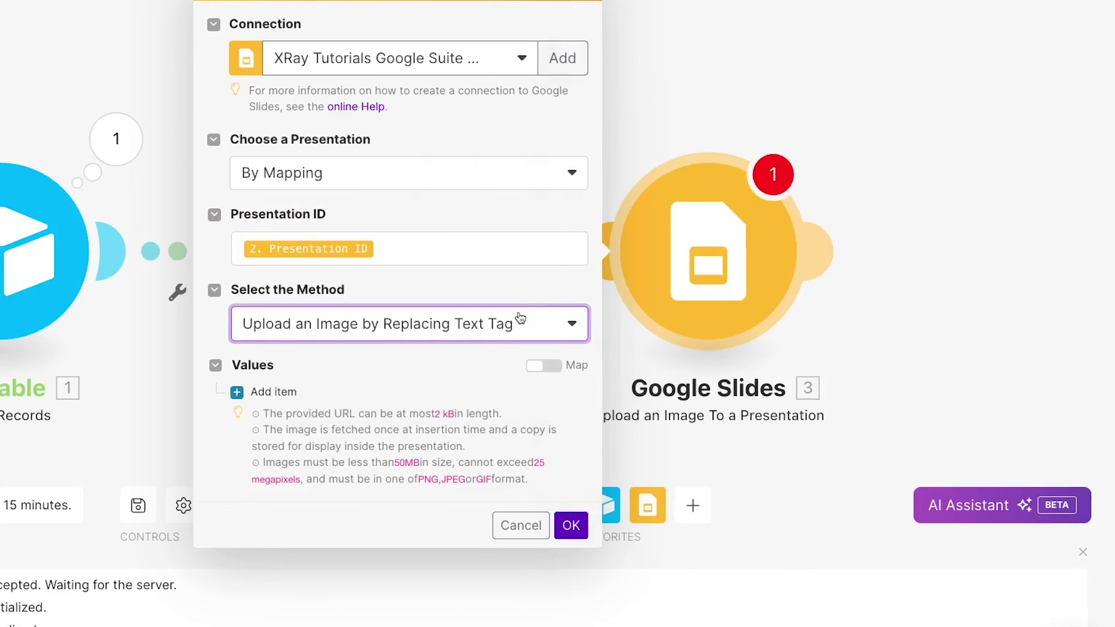
# Step: Add a value with Tag 'image' and Image URL from Airtable's Image[]: URL, then save
pyautogui.click(276, 395)
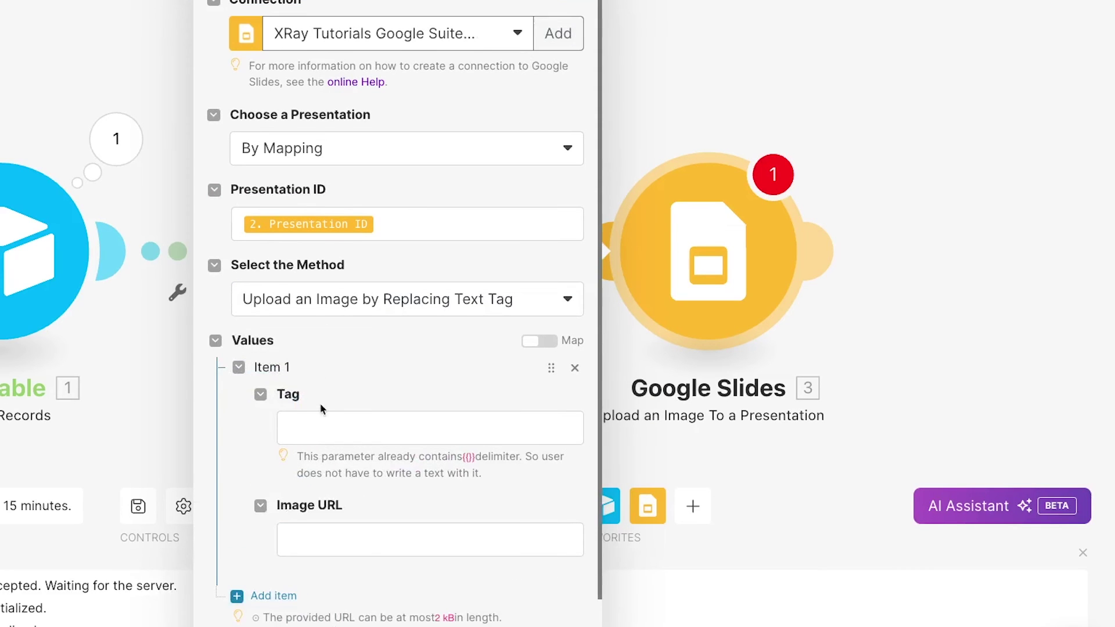
pyautogui.click(329, 416)
pyautogui.write('image')
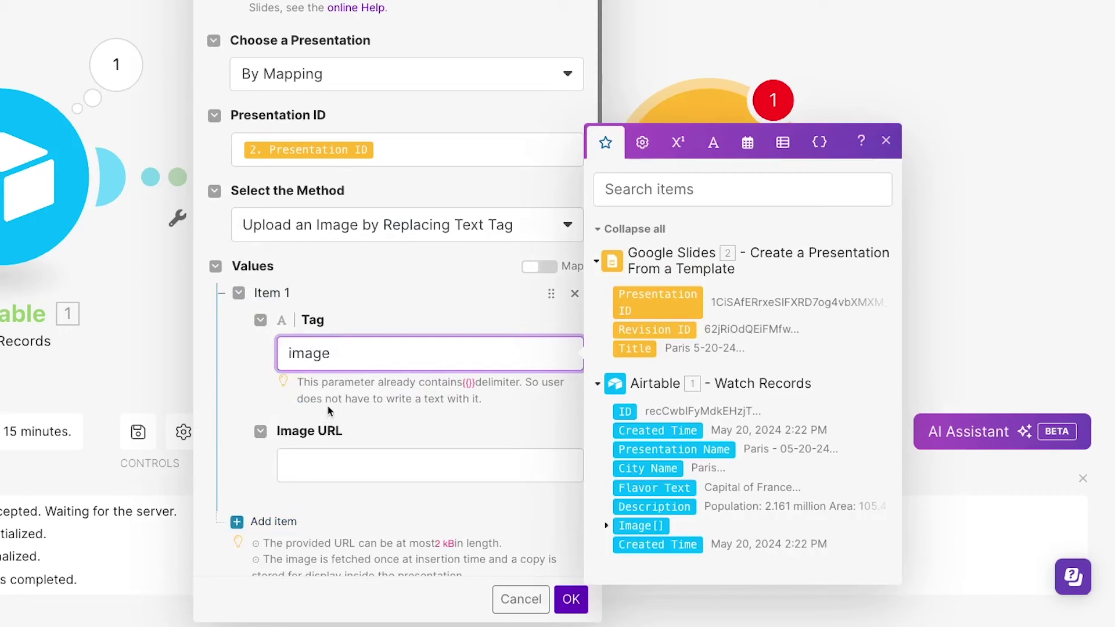
pyautogui.click(341, 457)
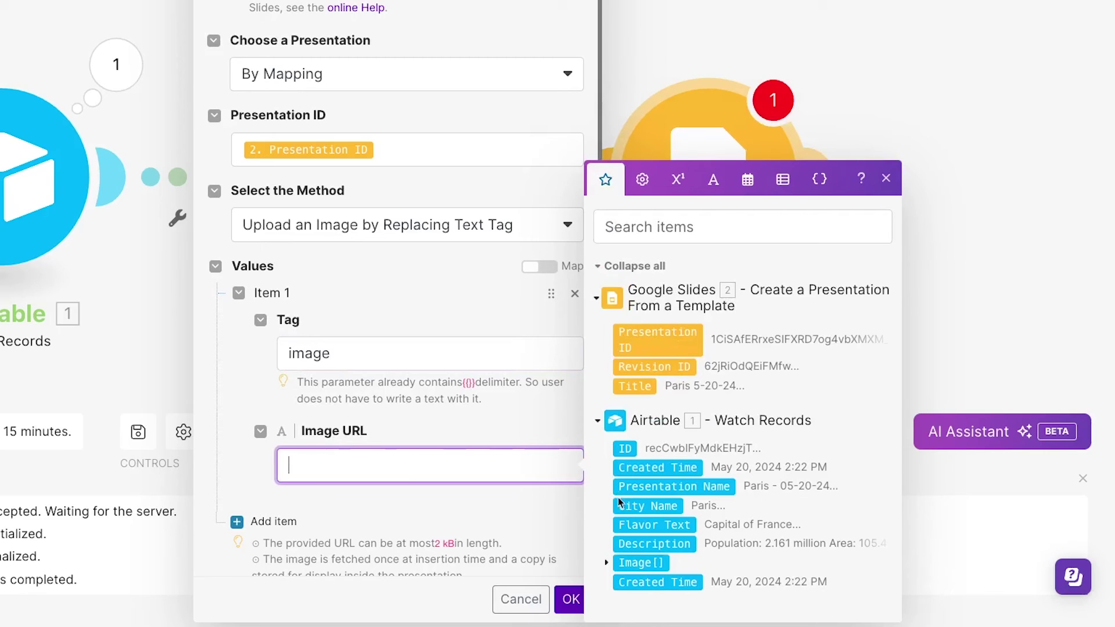
pyautogui.click(606, 563)
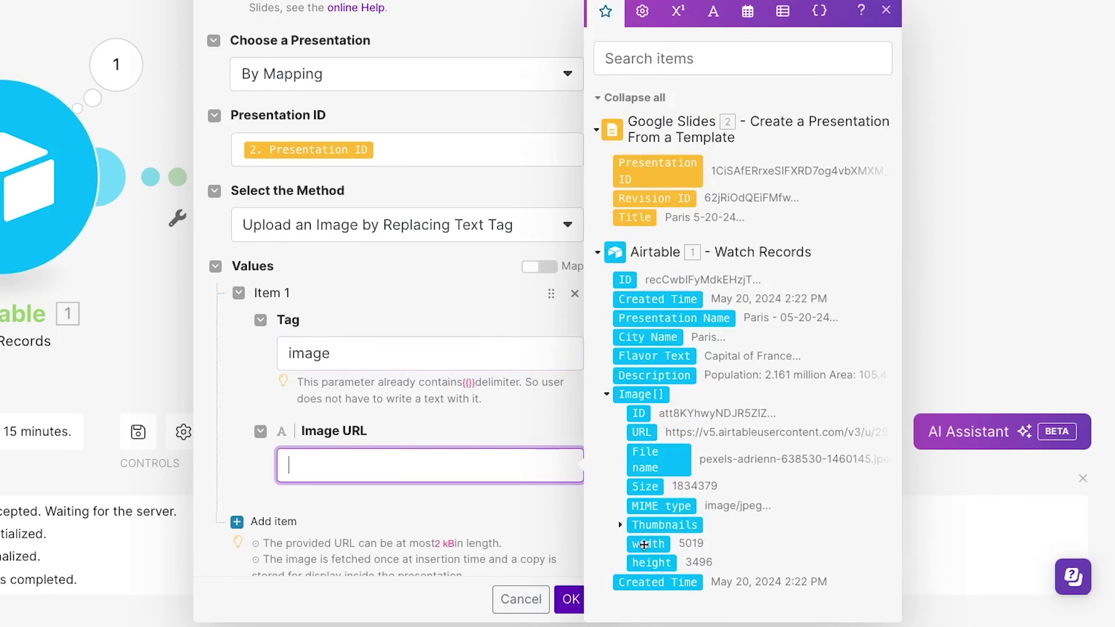
pyautogui.click(643, 432)
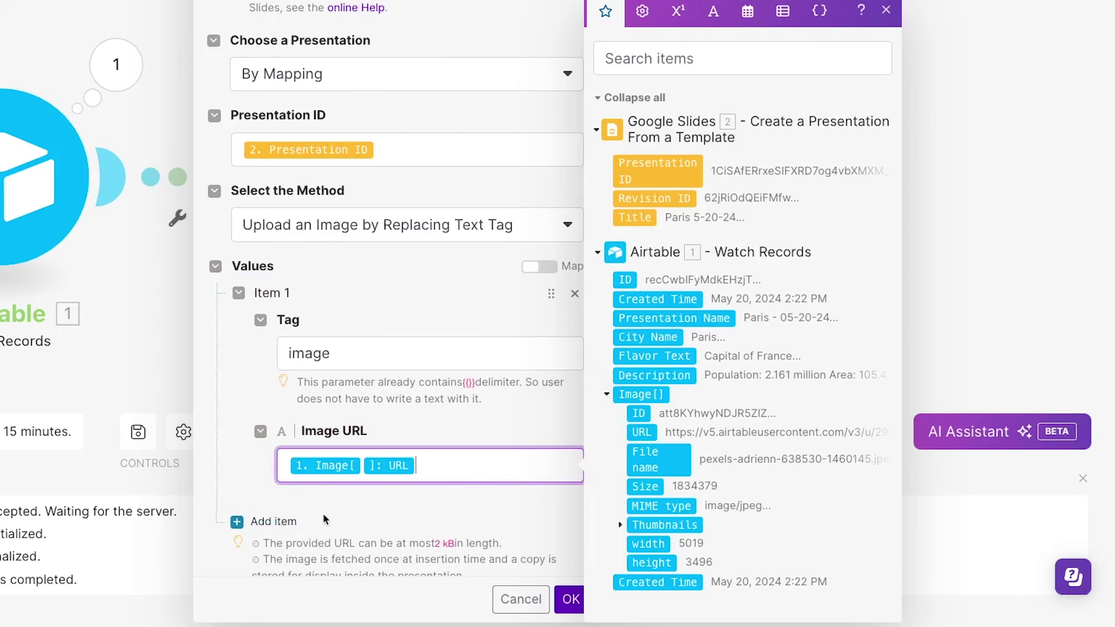
pyautogui.click(571, 599)
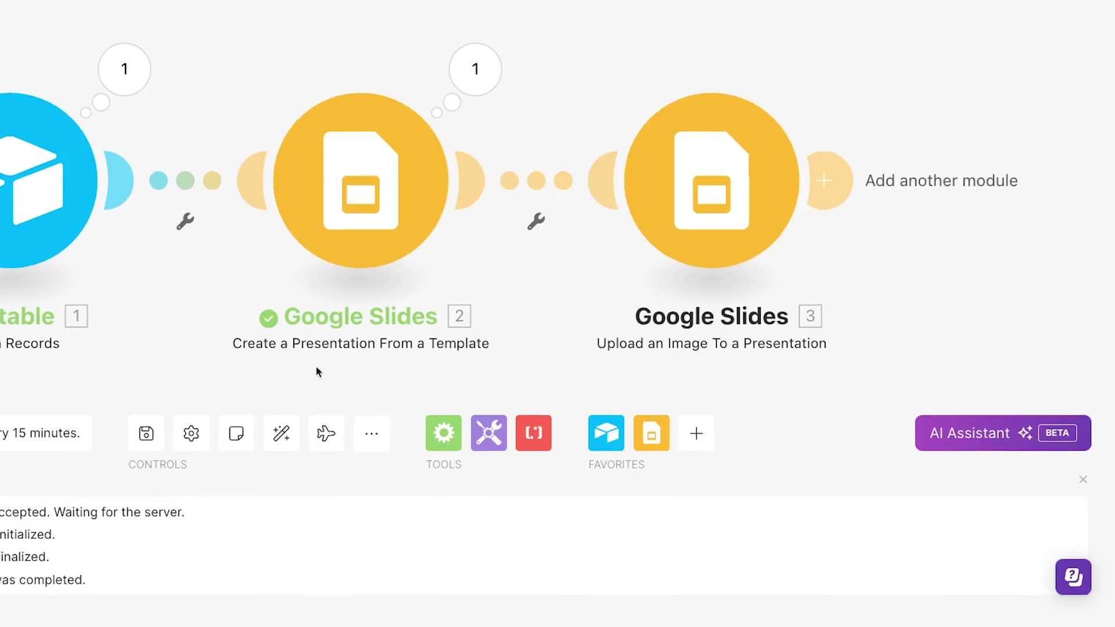
# Step: Set the Airtable trigger to start manually from the Paris record
pyautogui.rightClick(172, 224)
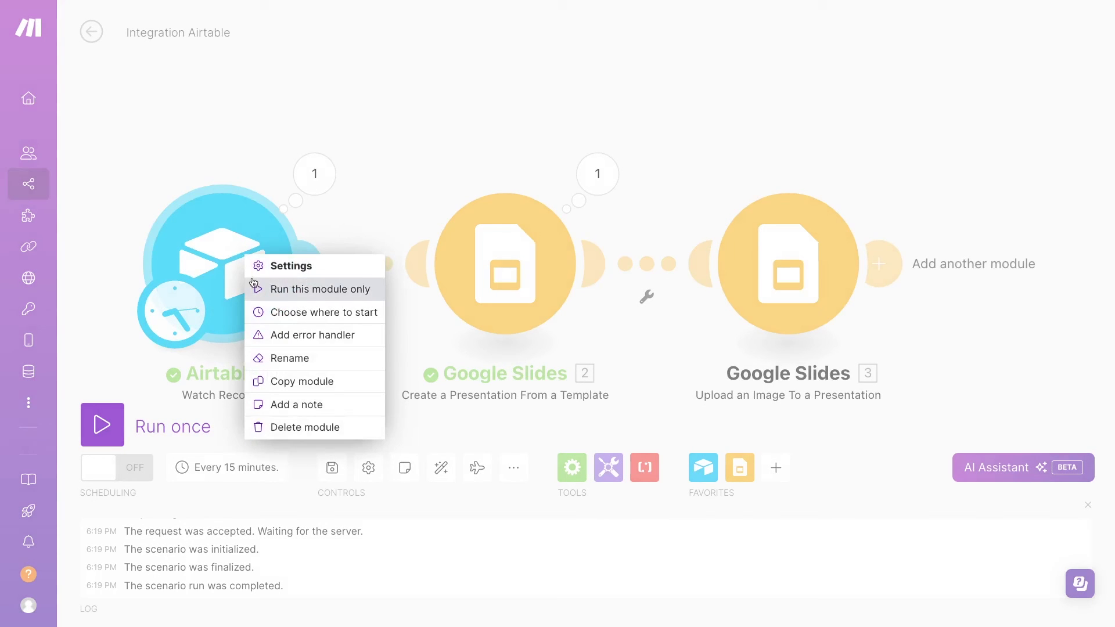
pyautogui.click(261, 312)
pyautogui.click(343, 298)
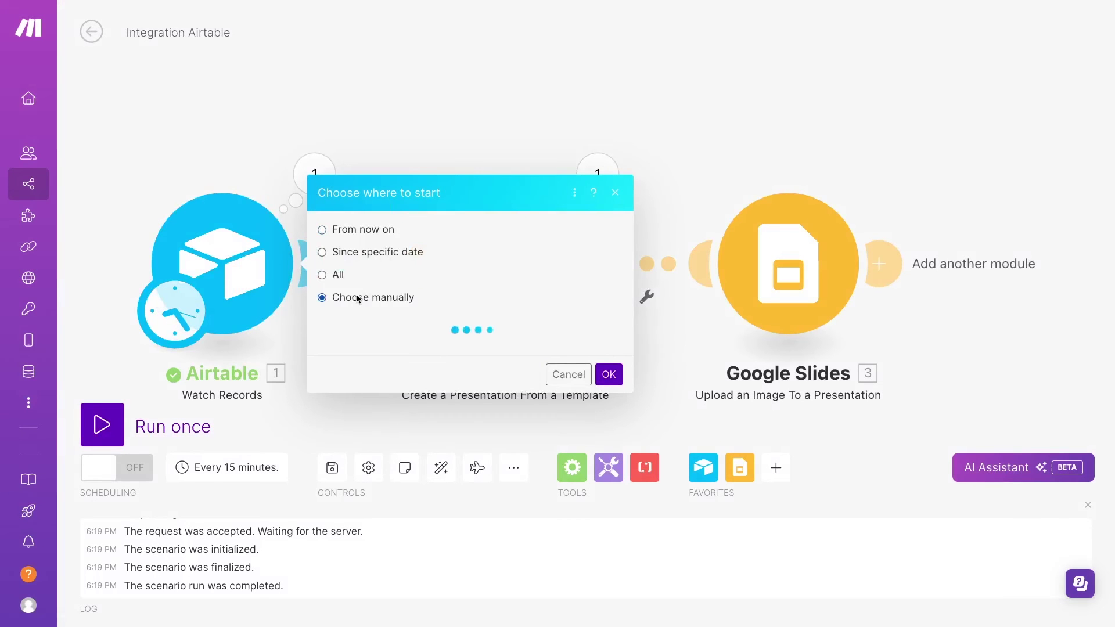
pyautogui.click(357, 293)
pyautogui.click(610, 382)
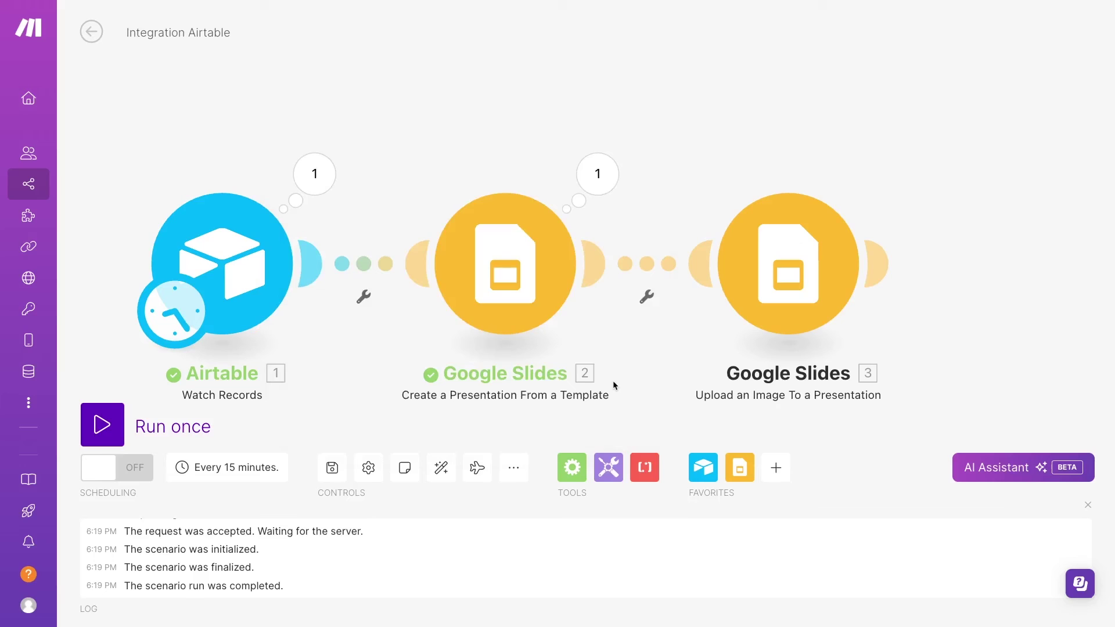
# Step: Run the scenario once and check slide 2 of Paris 5-20-24 for the uploaded photo
pyautogui.click(121, 415)
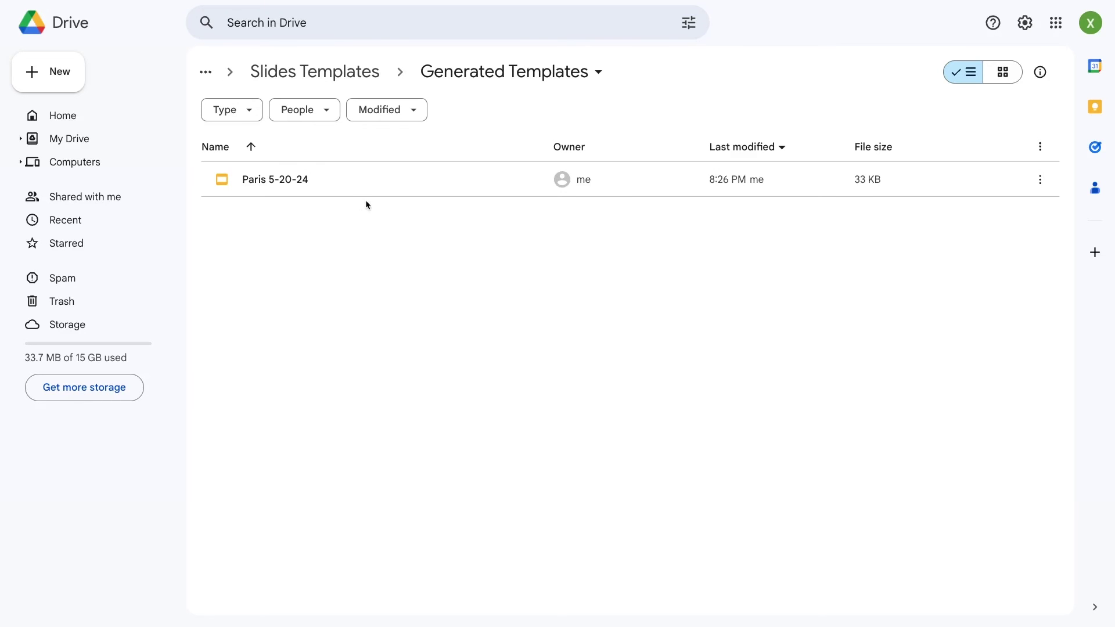
pyautogui.click(345, 183)
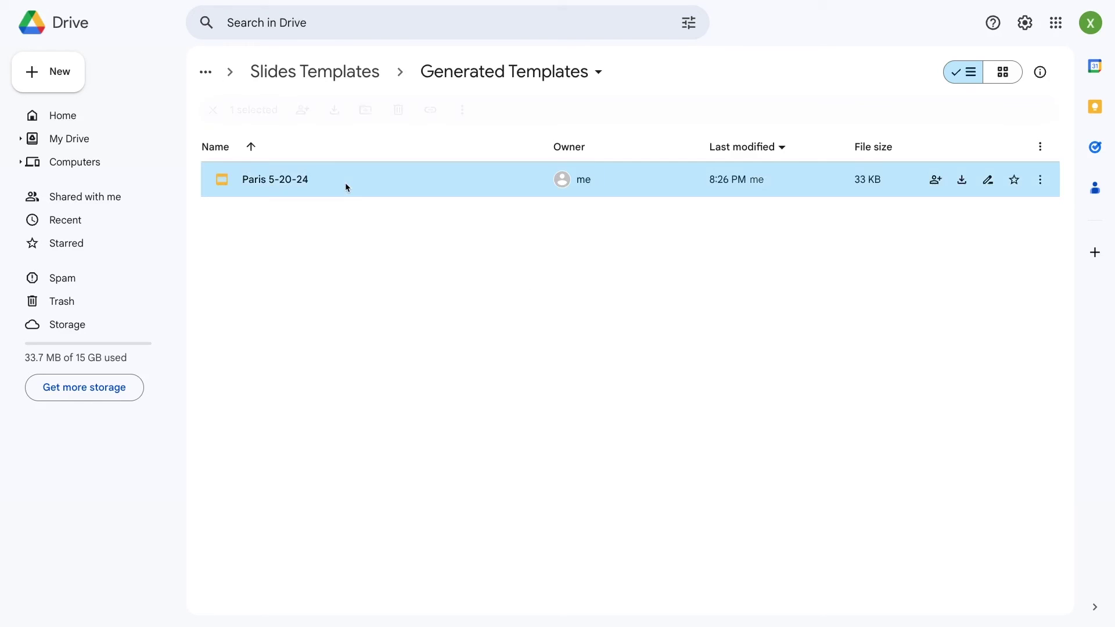
pyautogui.doubleClick(345, 184)
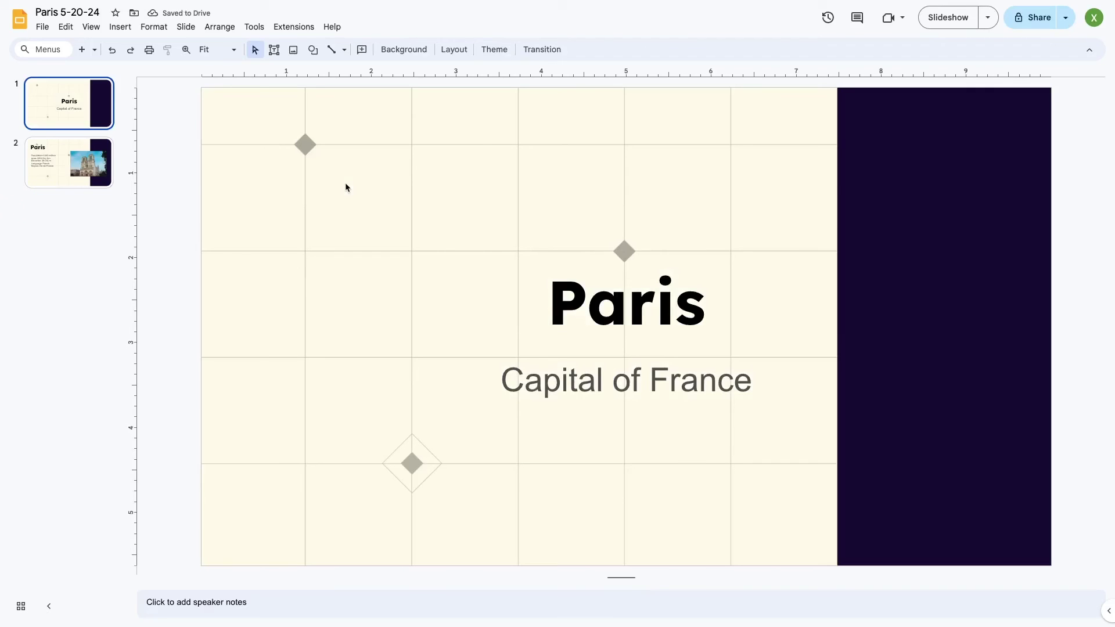
pyautogui.click(75, 167)
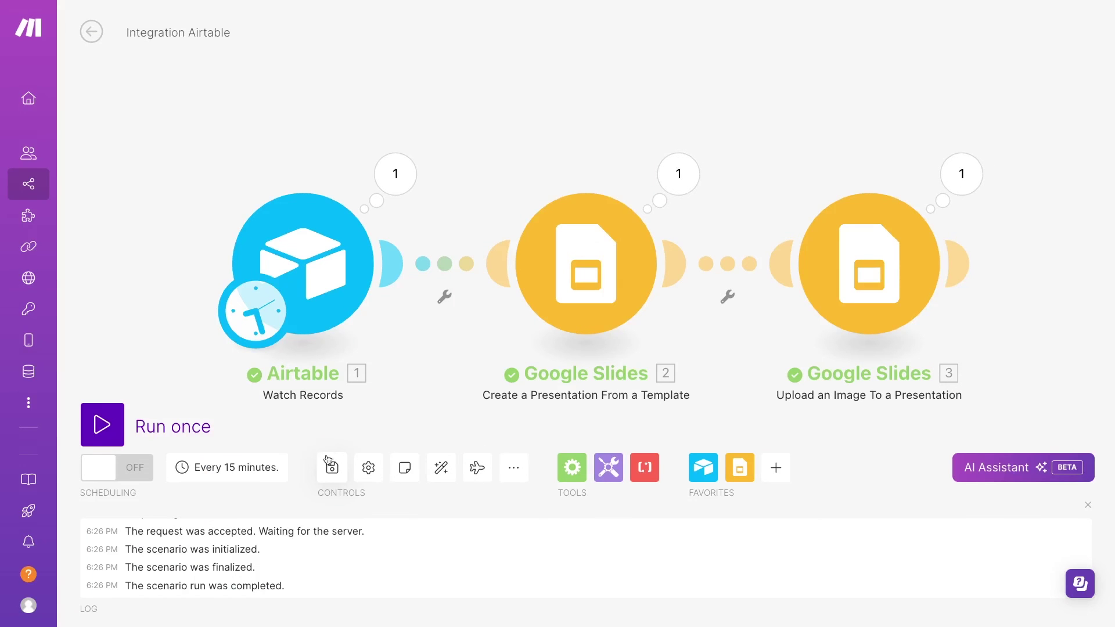
# Step: Save the scenario and switch scheduling on to run every 15 minutes
pyautogui.click(330, 465)
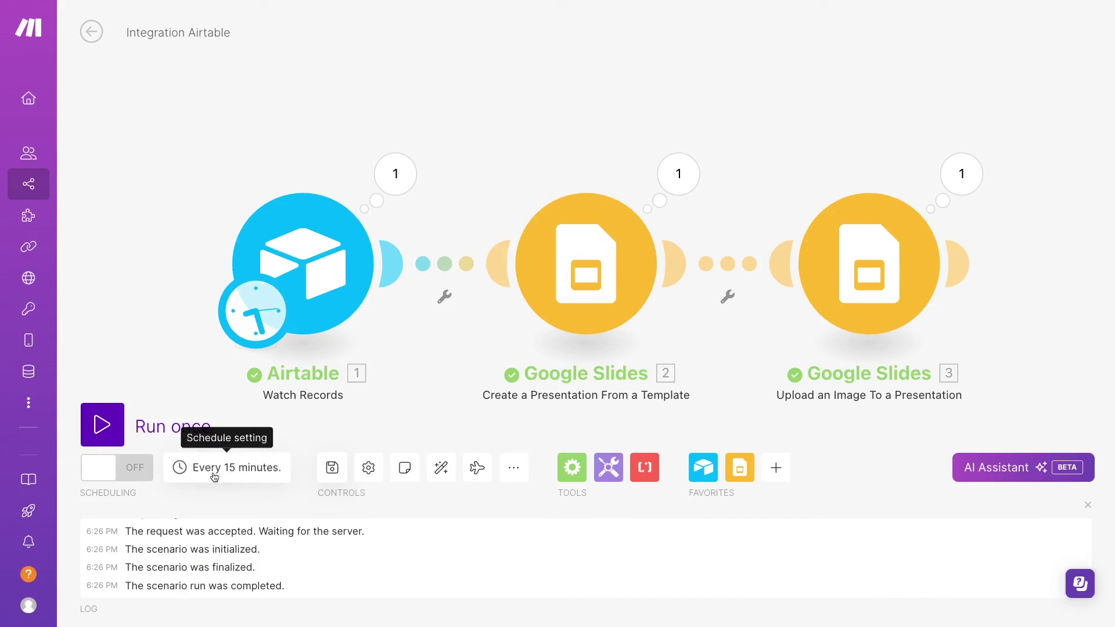
pyautogui.click(136, 473)
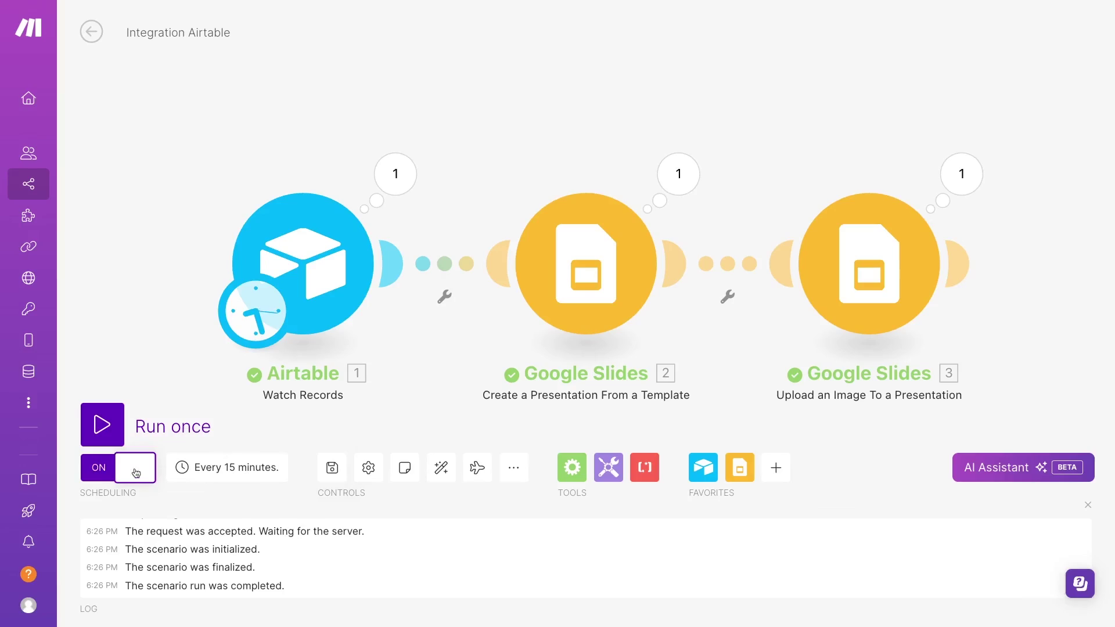